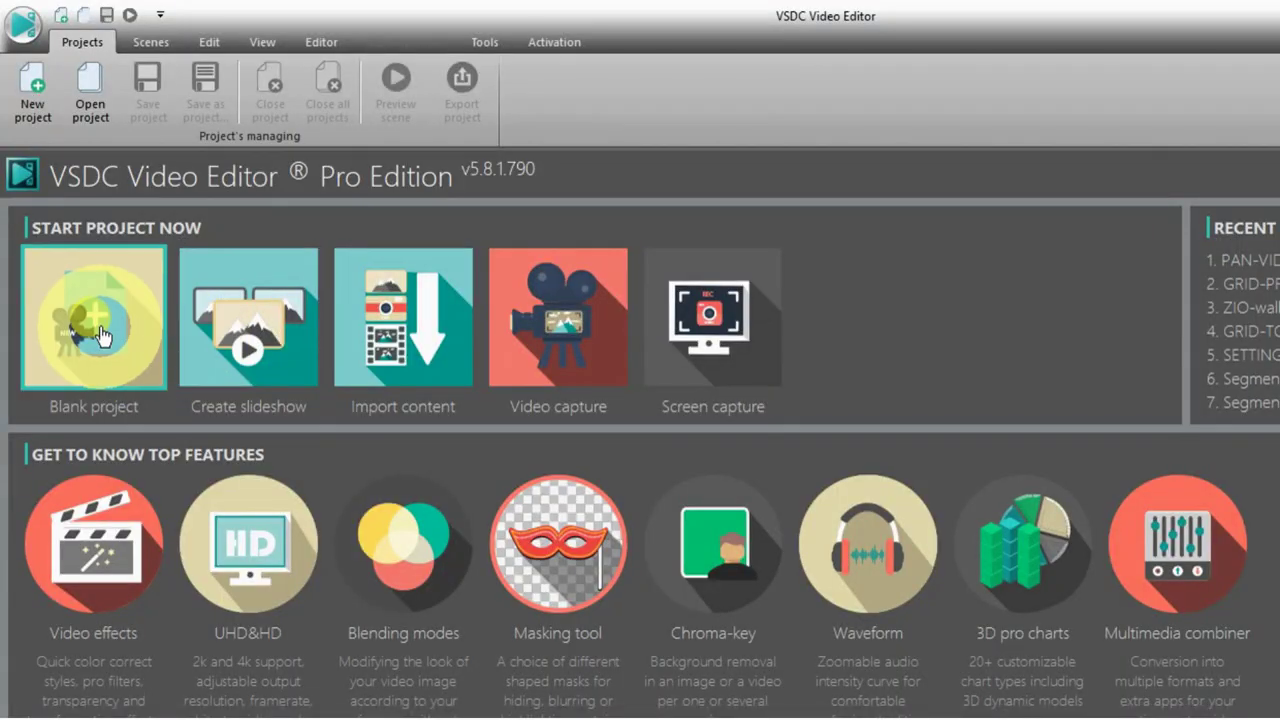
Create a blank Full HD project titled PAN with a white background.
left_click(100, 330)
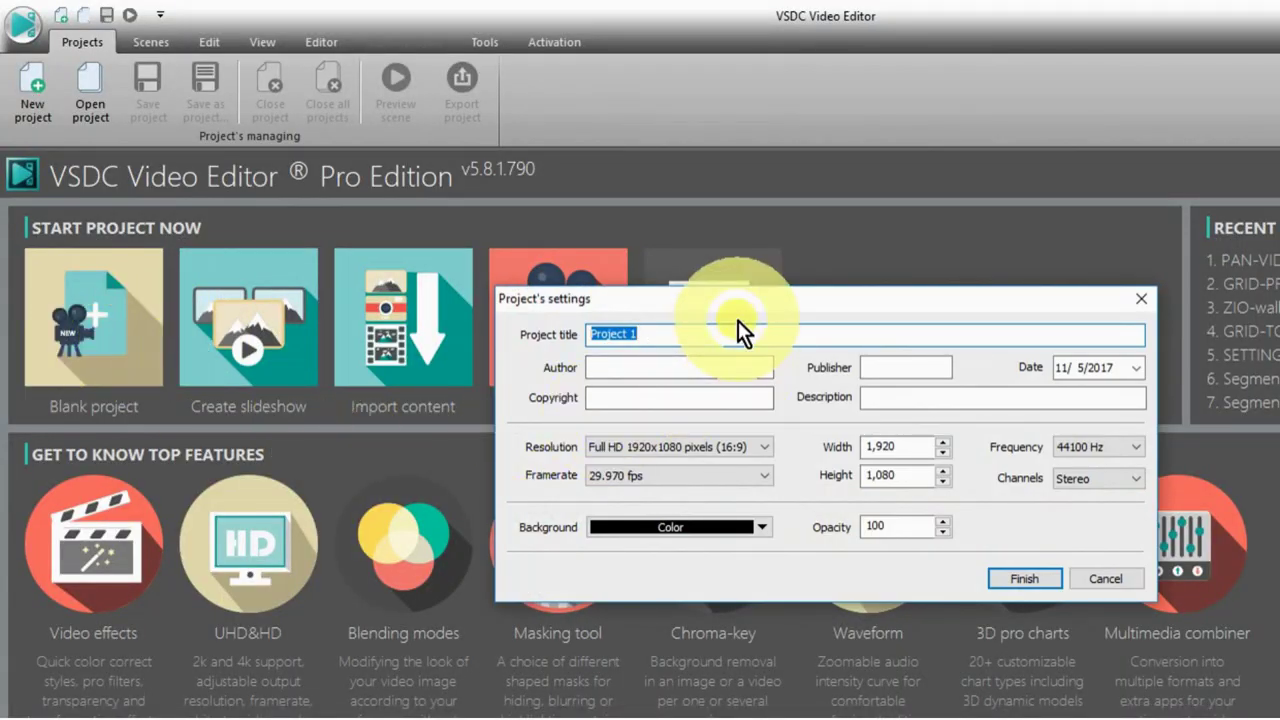
type("PAN")
left_click(764, 528)
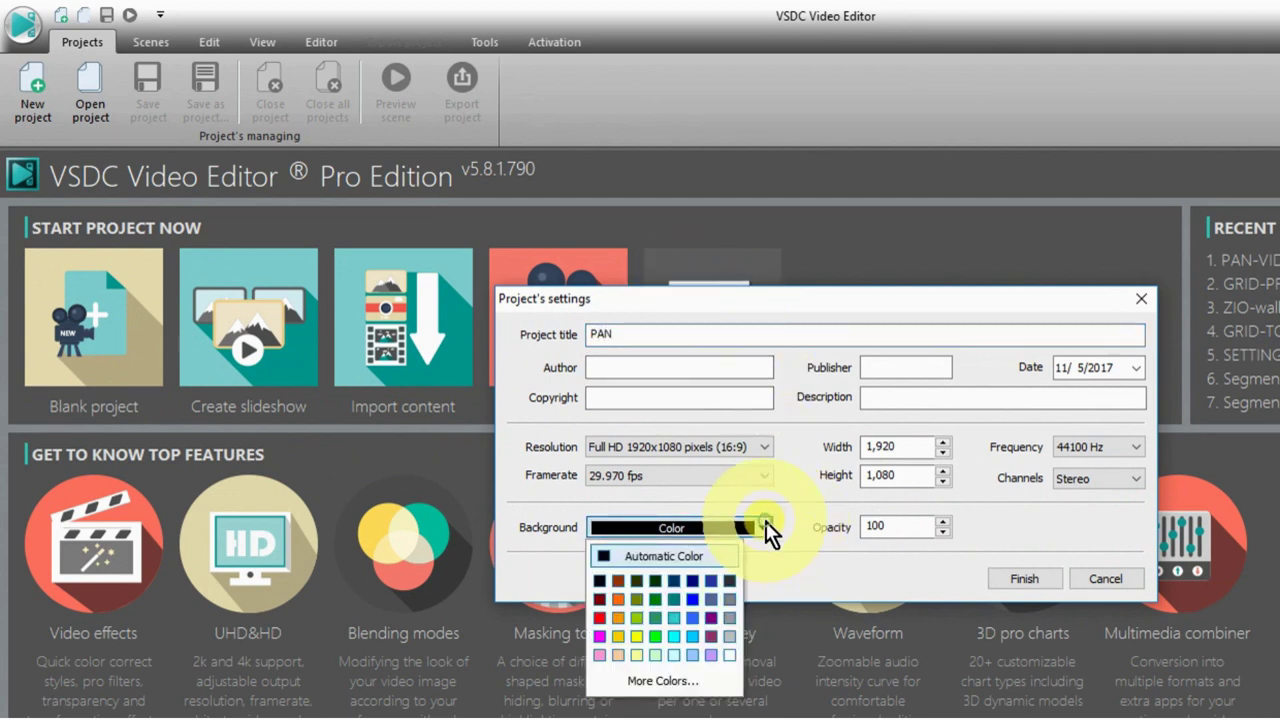
left_click(729, 655)
left_click(1019, 570)
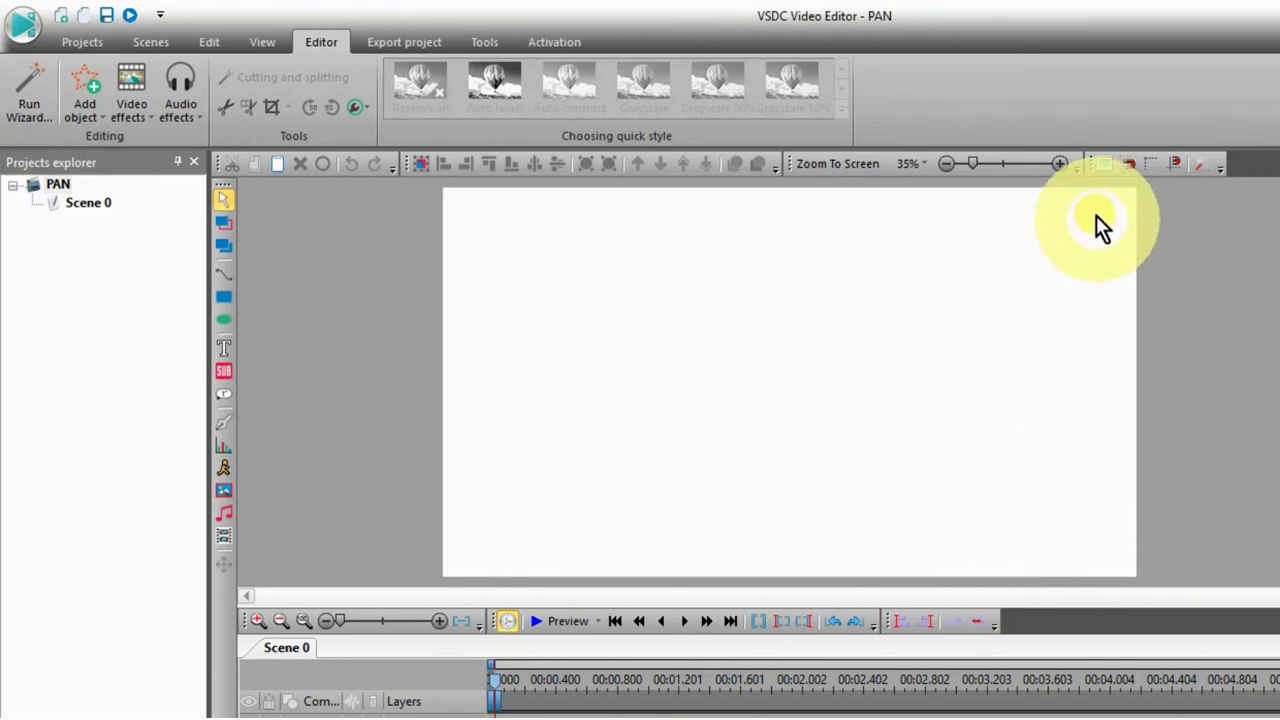
Zoom the scene to 10% and add the snowy Mount photo as a 9.5-second image clip.
left_click_drag(1071, 175, 940, 160)
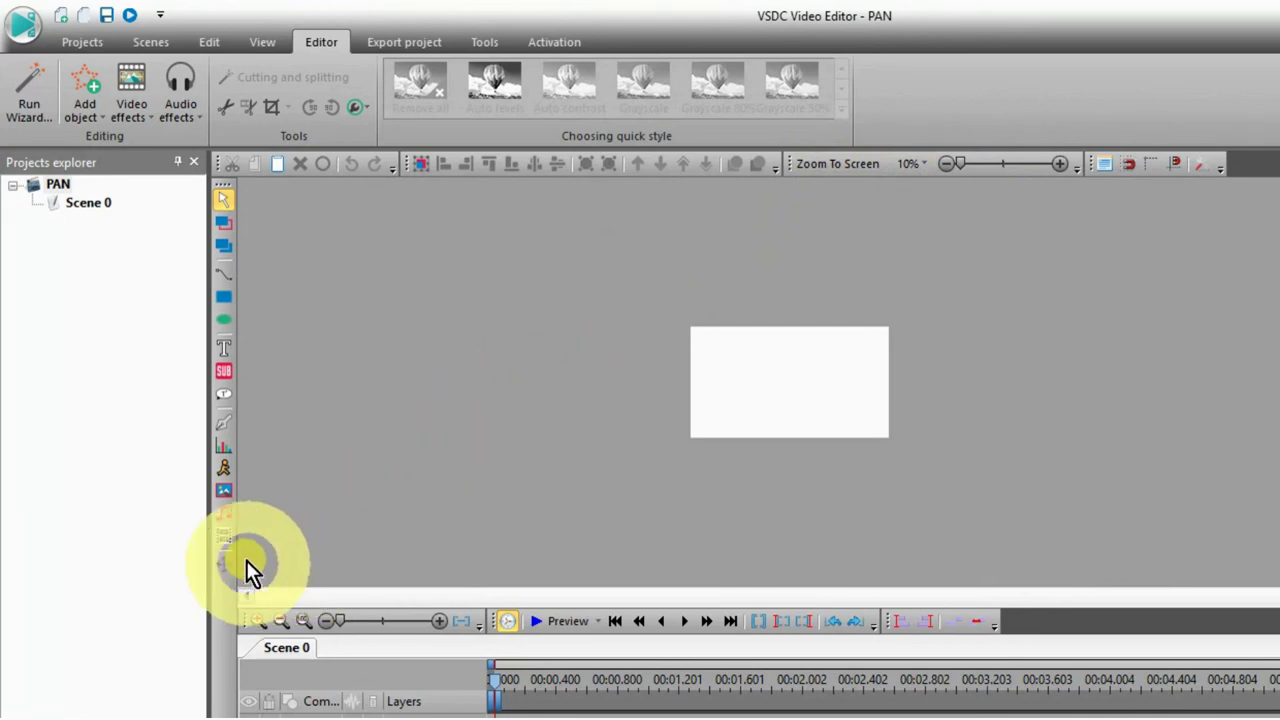
left_click(224, 490)
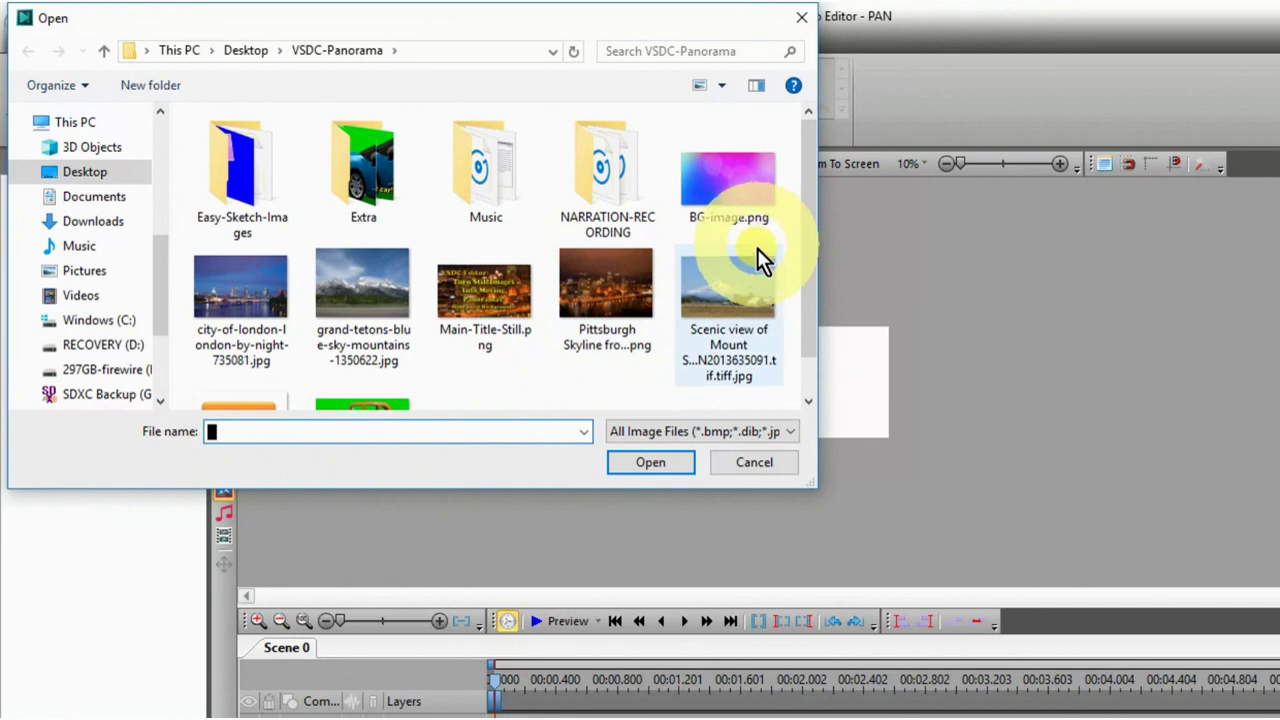
left_click(722, 287)
left_click(652, 463)
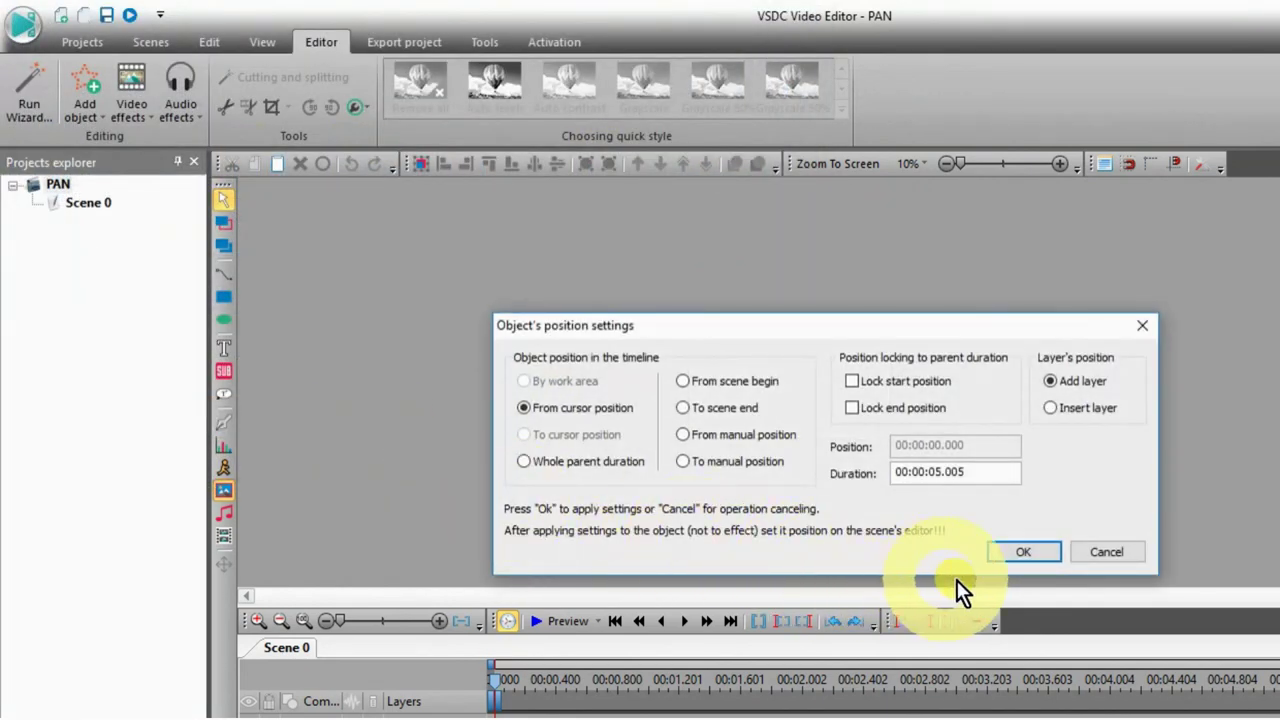
left_click(935, 474)
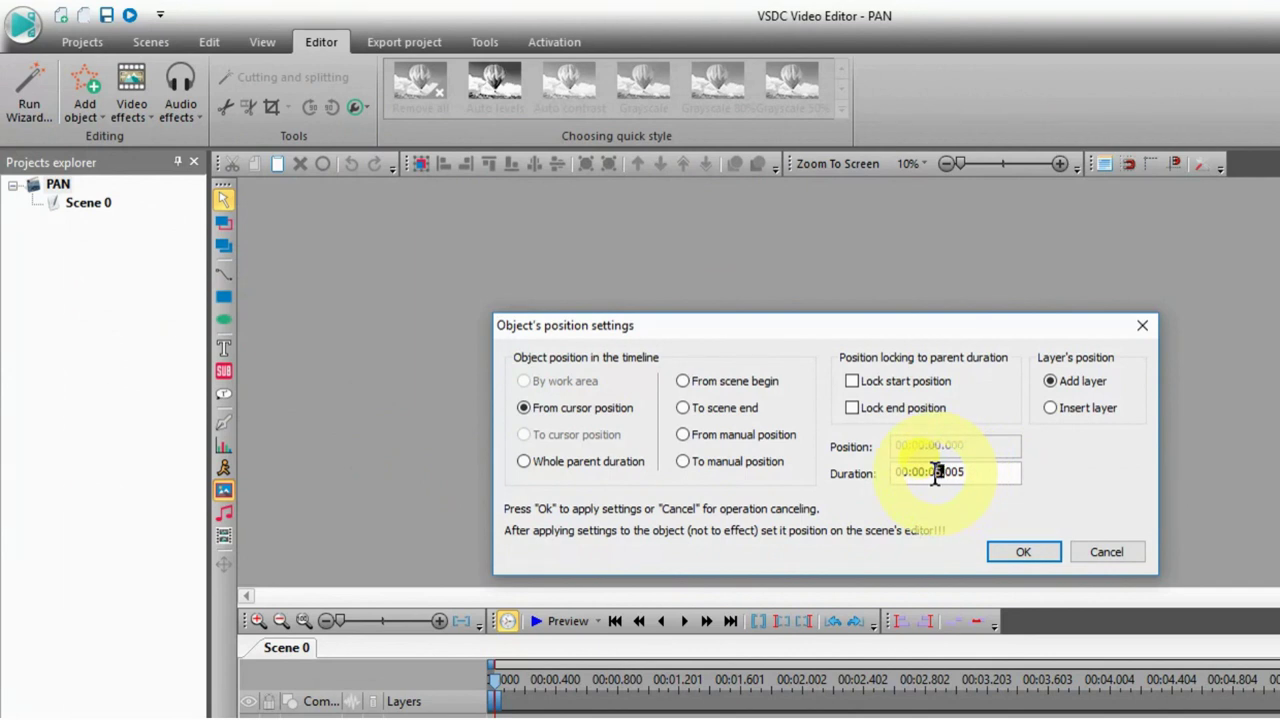
type("5")
type("9.5")
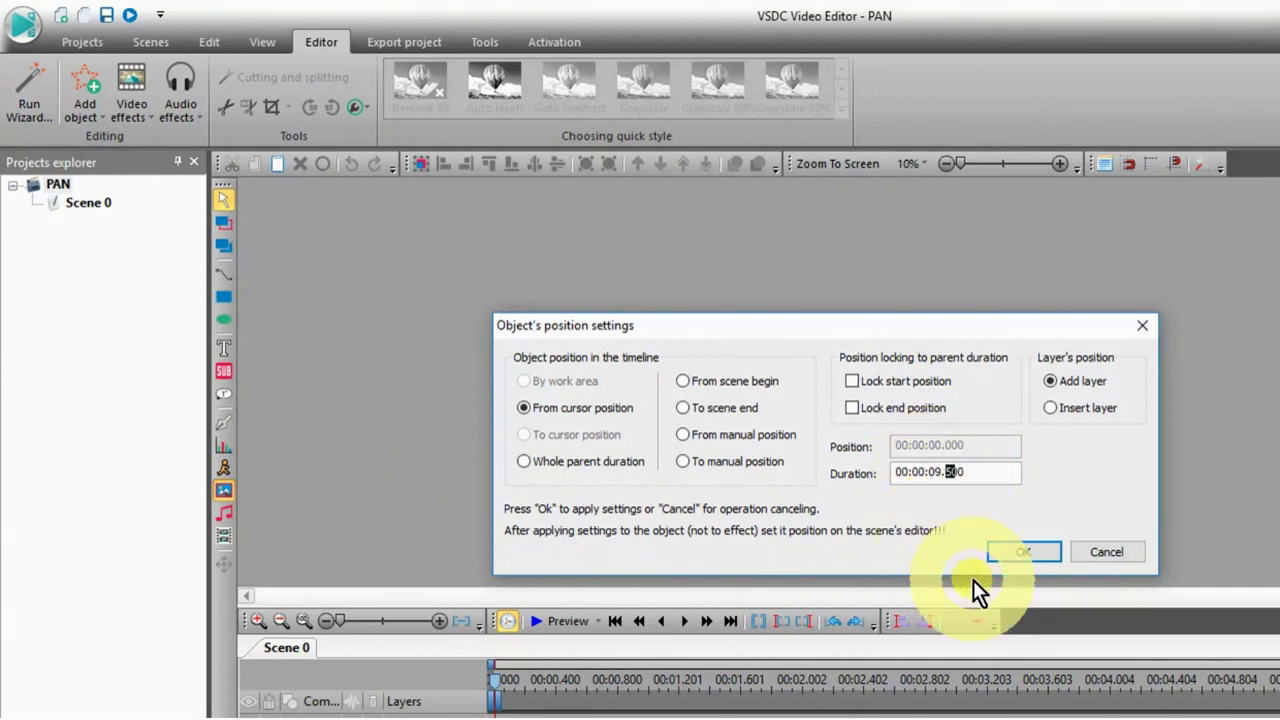
left_click(1030, 552)
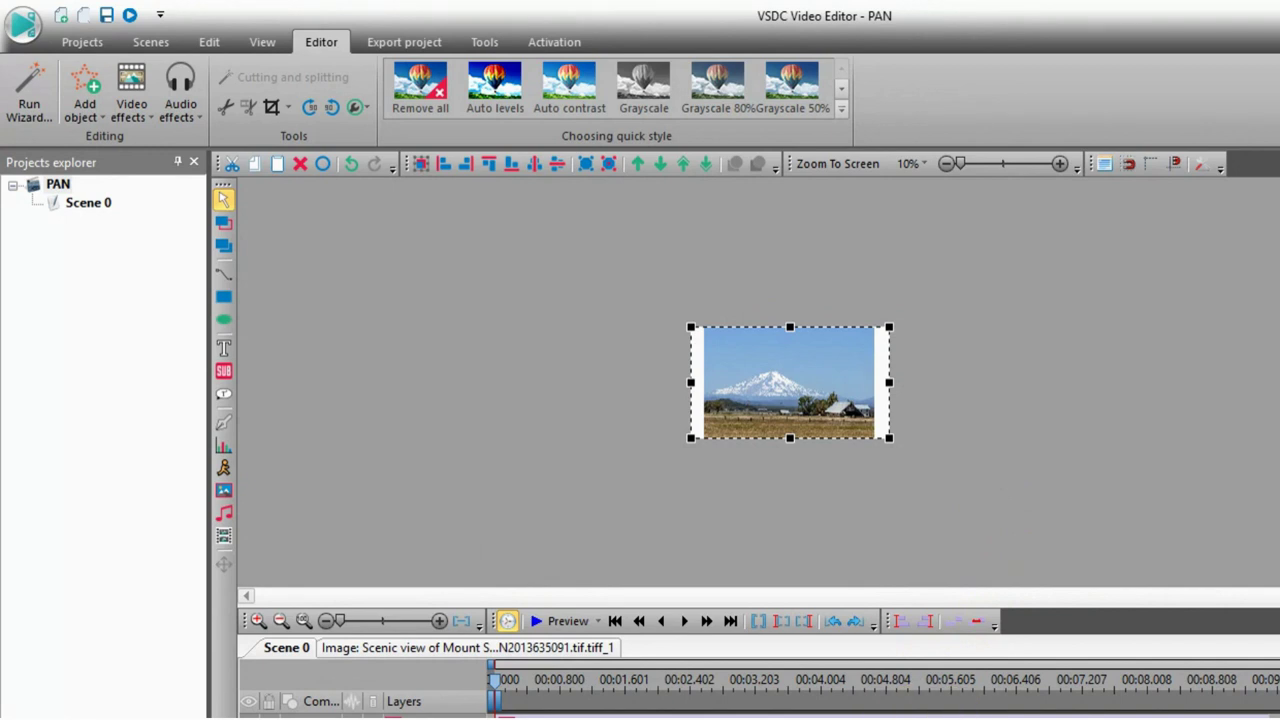
left_click(275, 107)
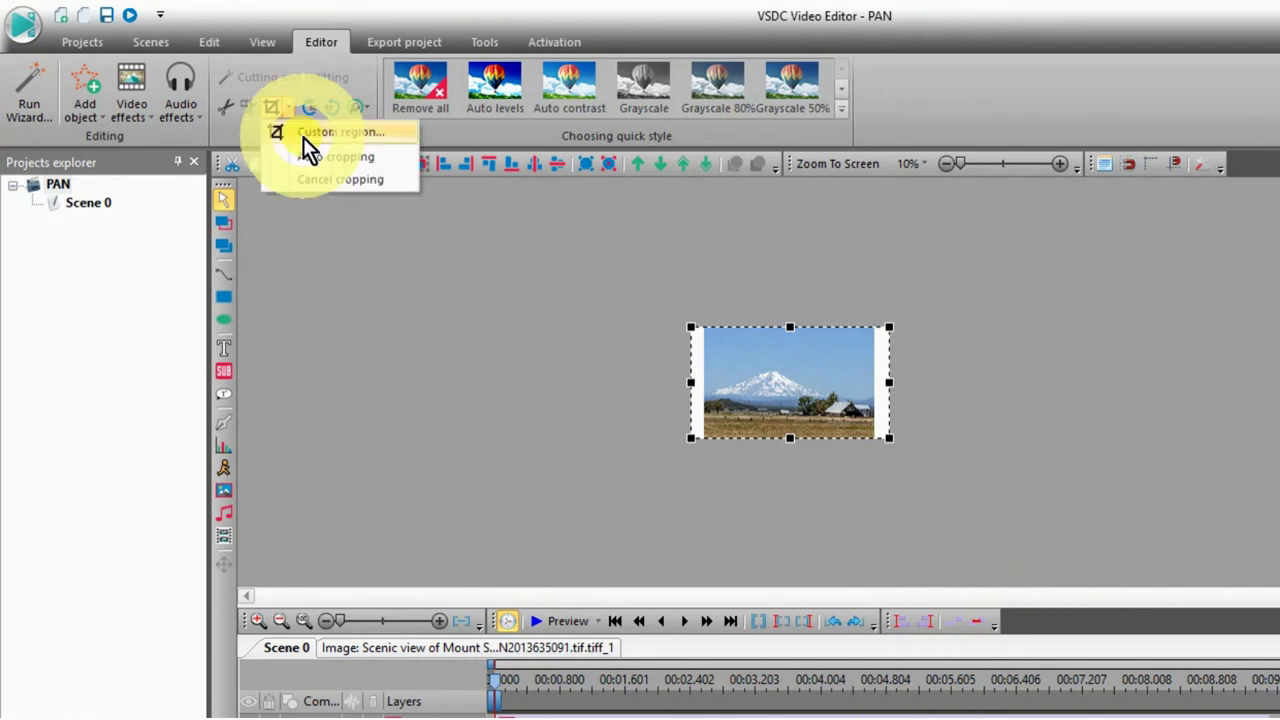
Crop the photo to a custom 1569x472 region around the peak and barn.
left_click(388, 133)
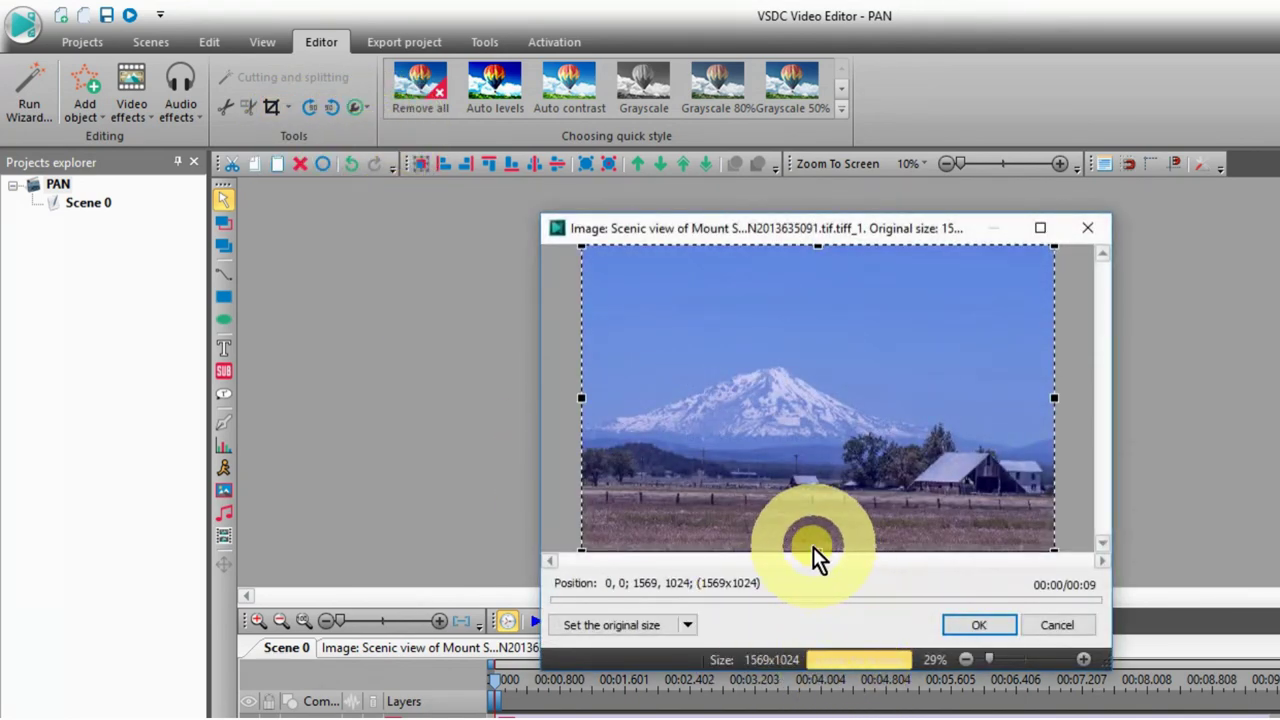
left_click_drag(818, 549, 823, 500)
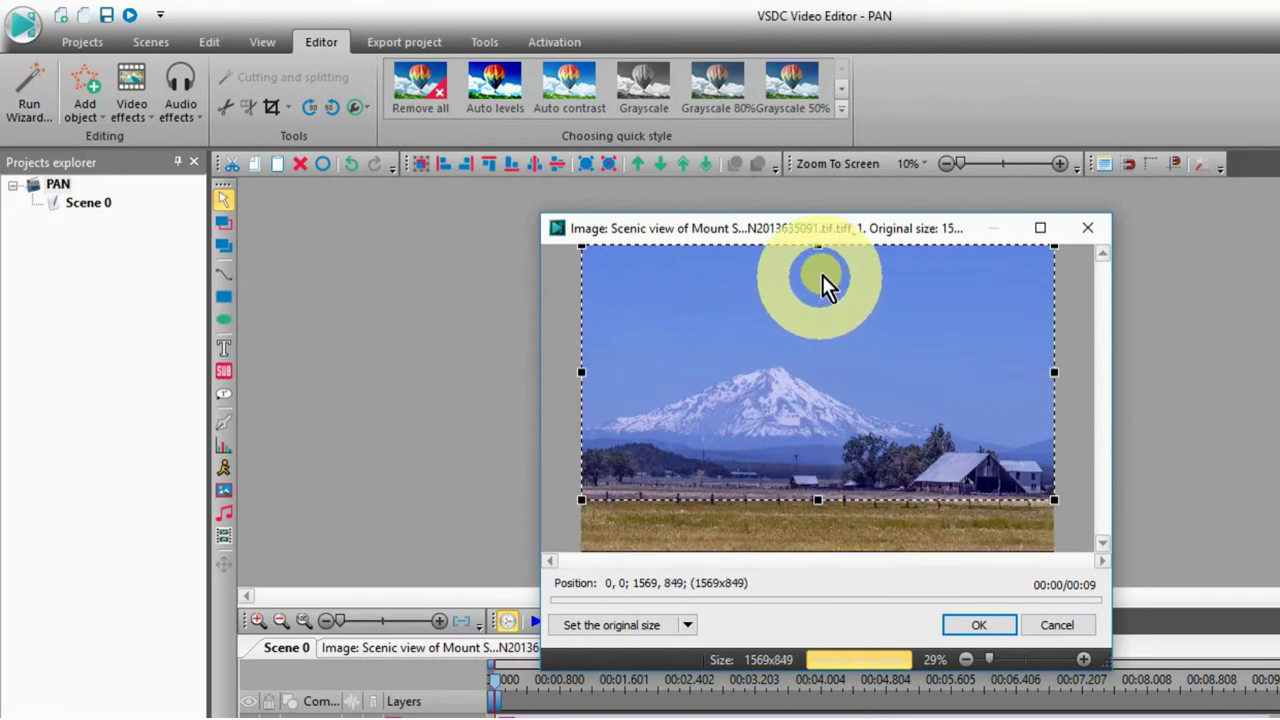
left_click_drag(818, 248, 818, 358)
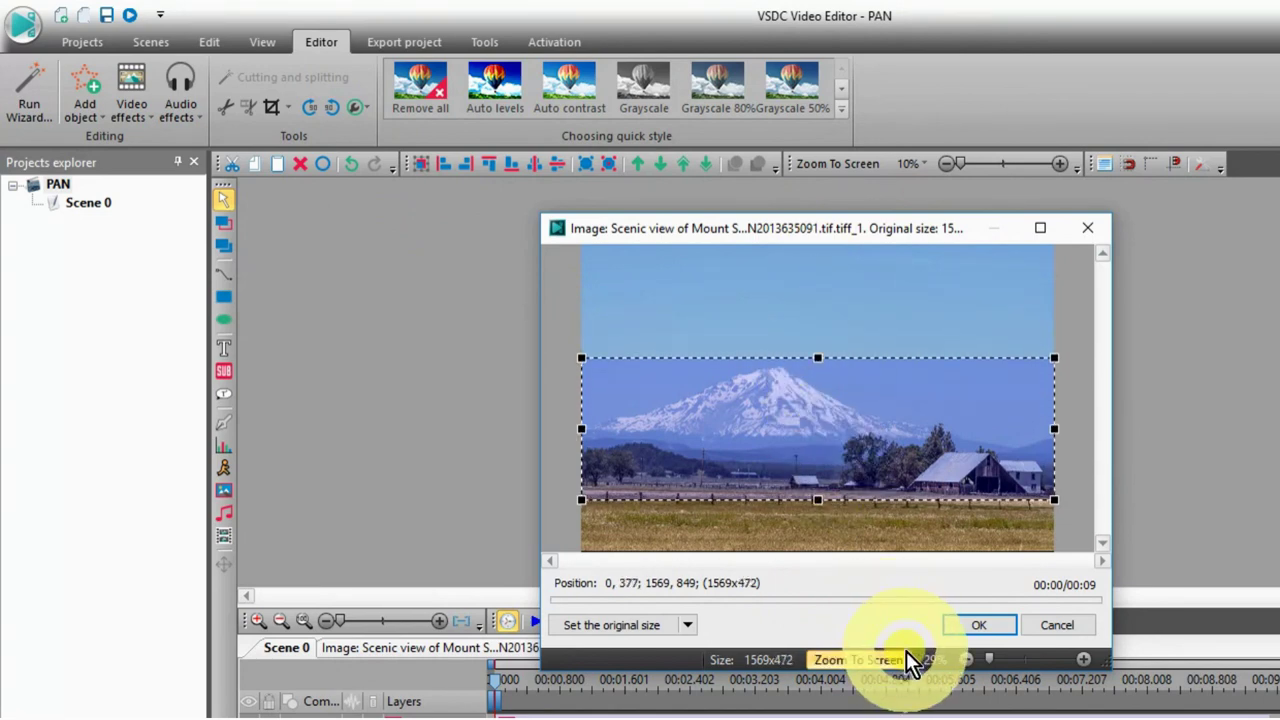
left_click_drag(944, 664, 948, 657)
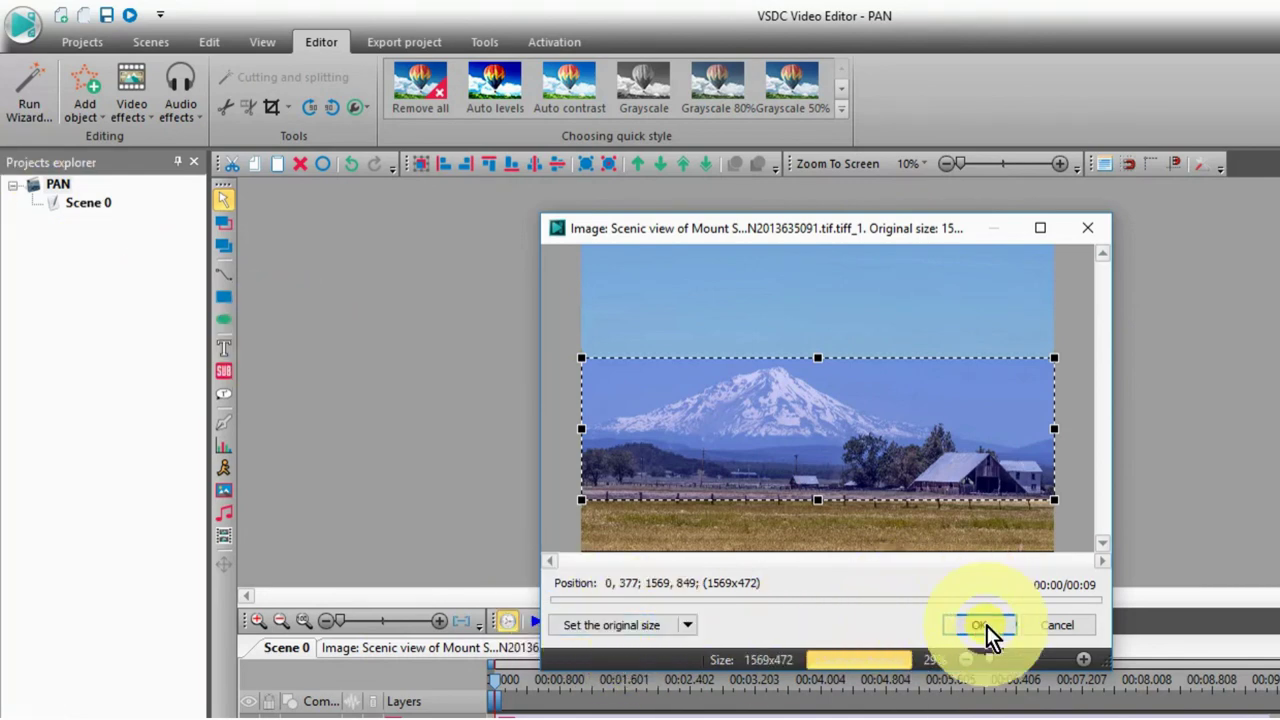
left_click(980, 626)
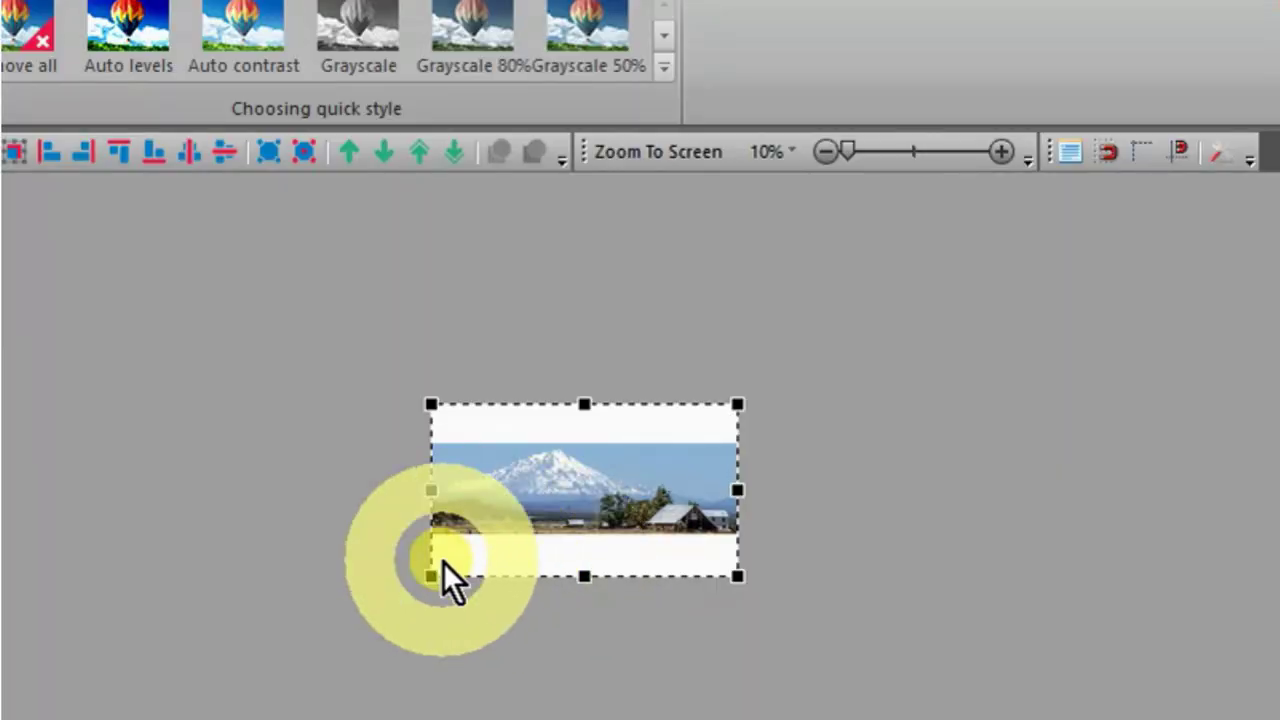
Fit the frame to the cropped strip, enlarge it and nudge it into position on the scene.
left_click_drag(585, 576, 580, 497)
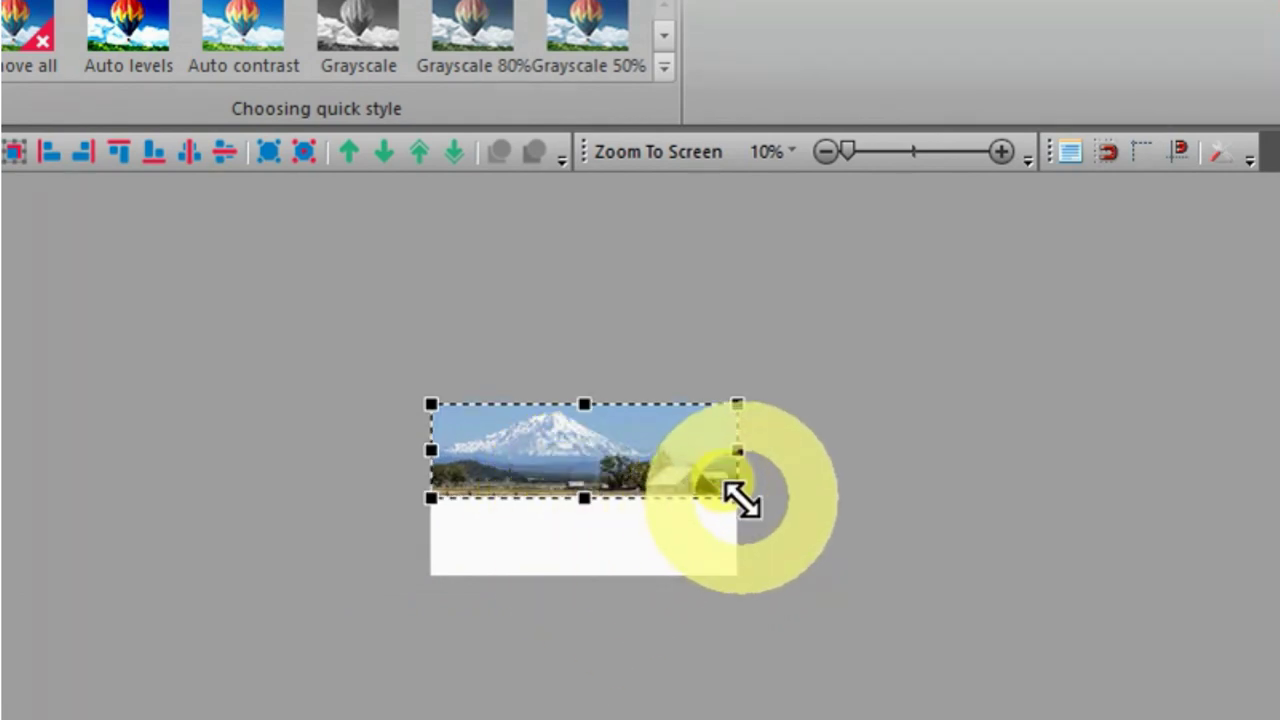
left_click_drag(737, 497, 1096, 646)
mouse_move(888, 560)
left_mouse_down()
mouse_move(935, 537)
mouse_move(903, 541)
left_mouse_up()
left_click_drag(1118, 630, 1073, 590)
mouse_move(896, 541)
left_mouse_down()
mouse_move(860, 540)
mouse_move(877, 543)
left_mouse_up()
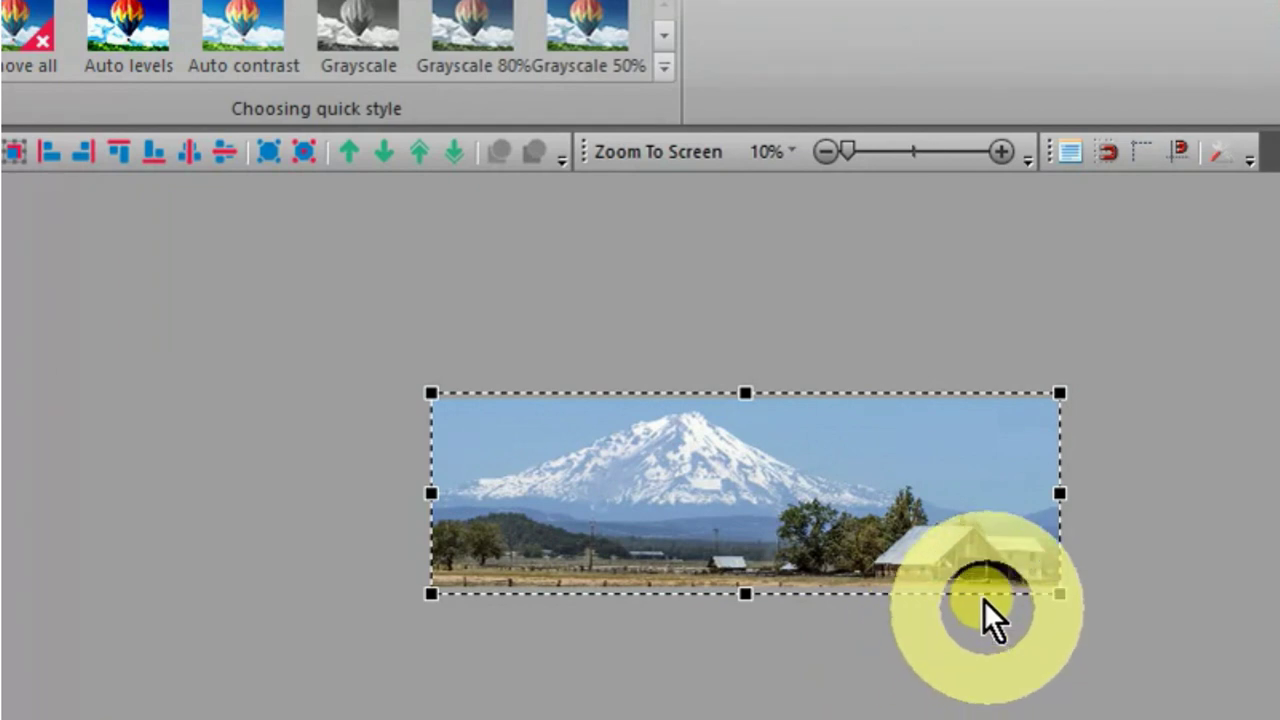
left_click(1071, 156)
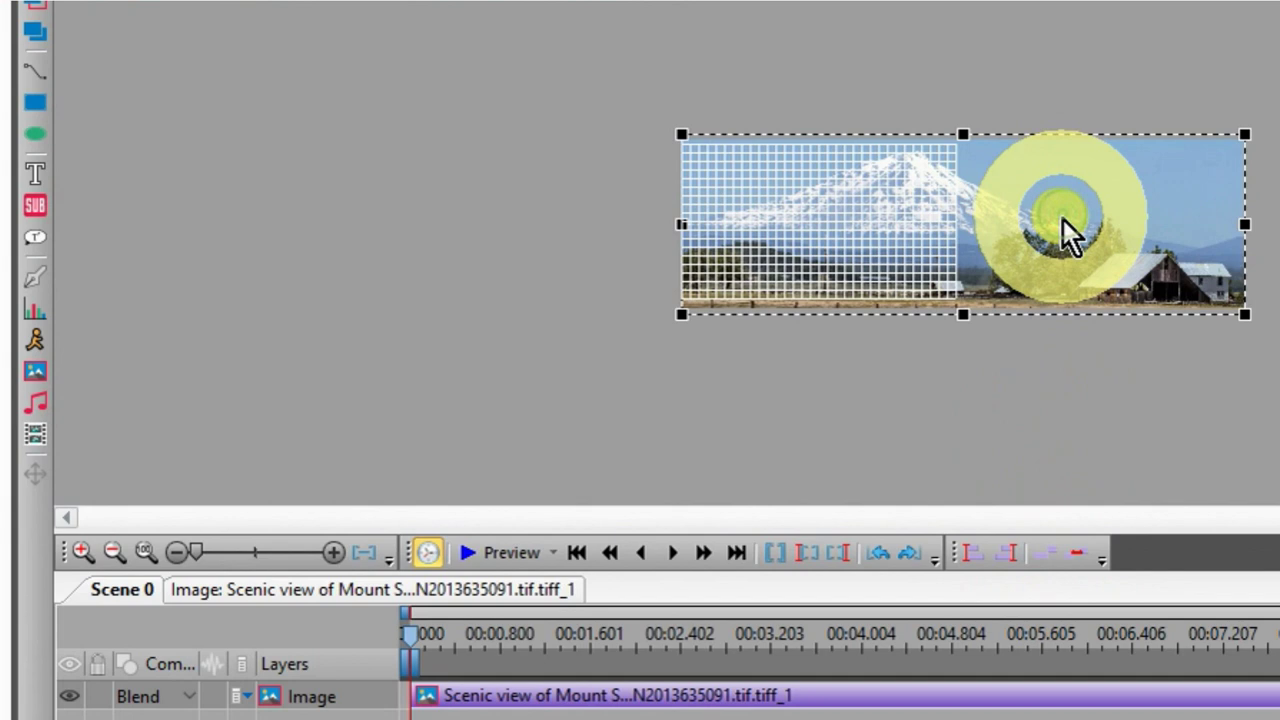
Add a Movement effect to the mountain image running to the object's end.
left_click(112, 589)
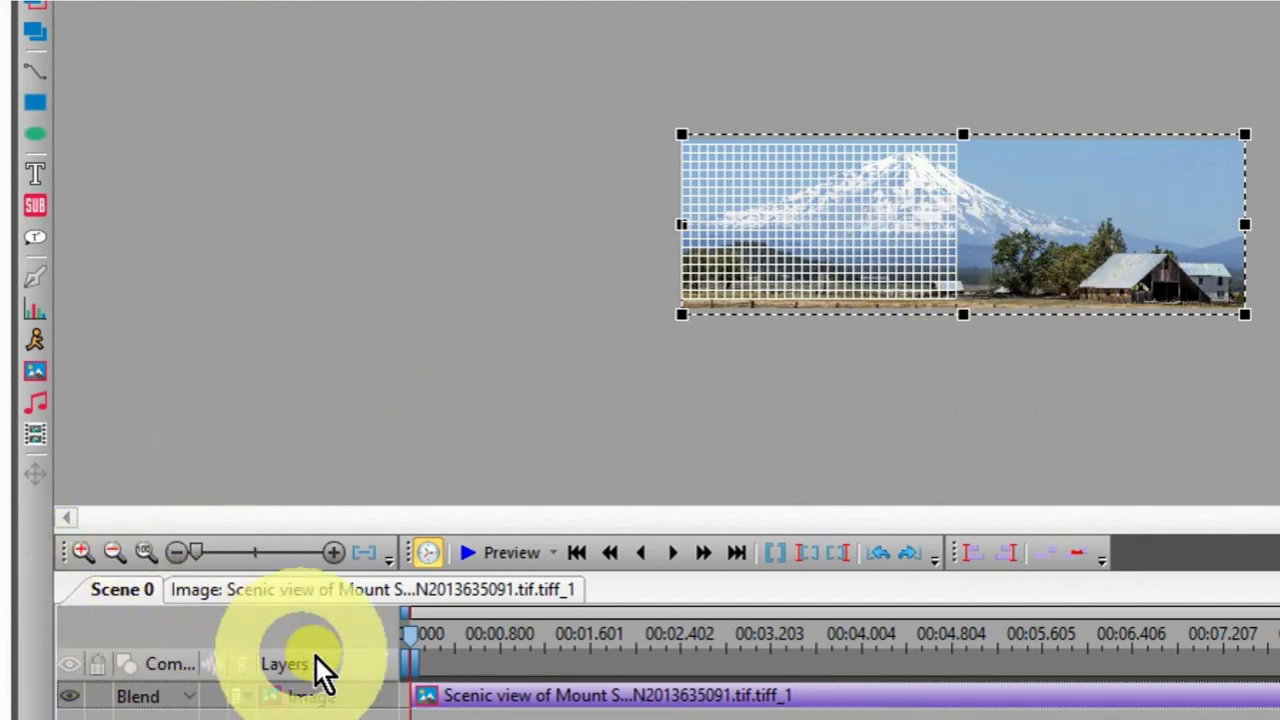
left_click(376, 591)
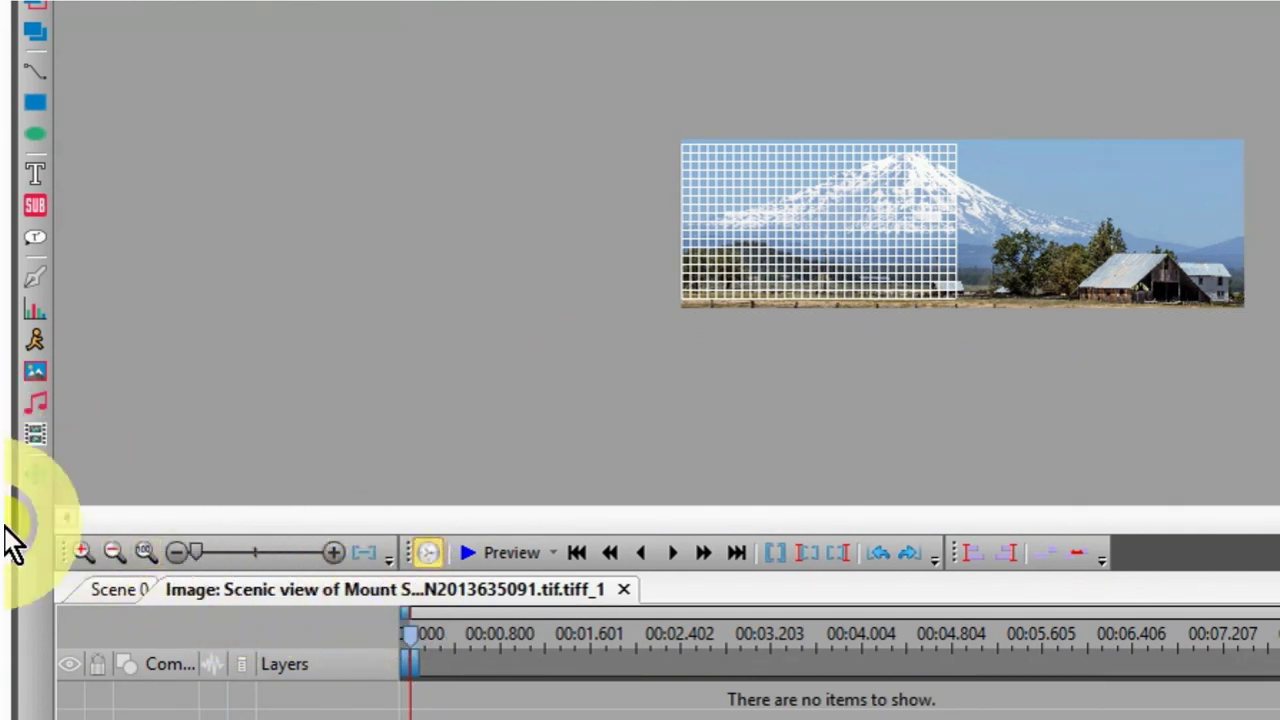
left_click(38, 468)
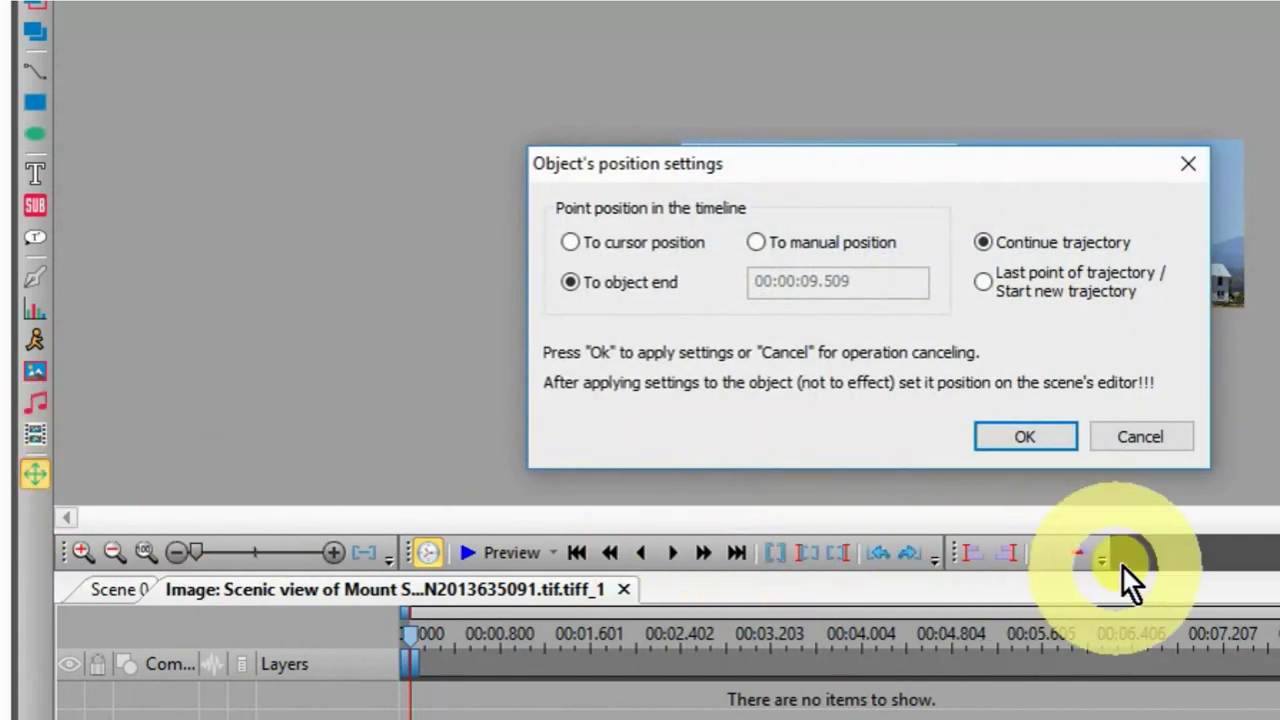
left_click(1030, 435)
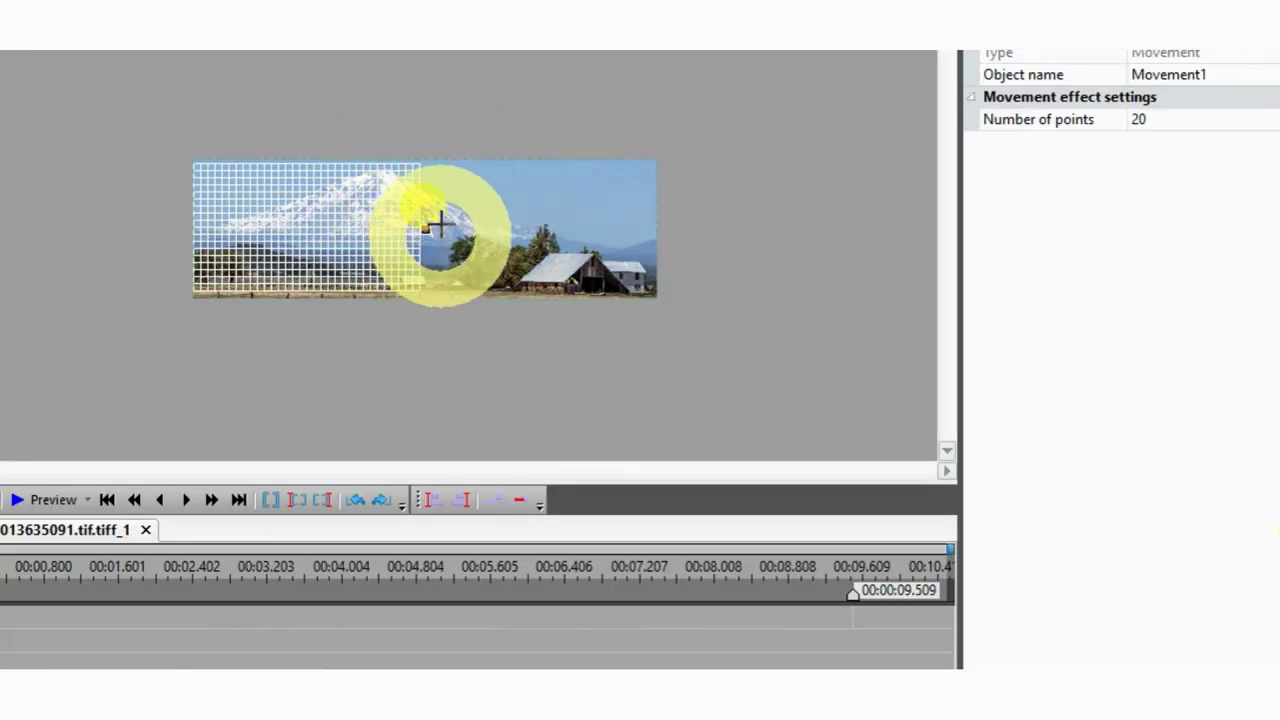
Add a second pan point at about -50, 570 left of the photo, marked as a path start.
mouse_move(415, 215)
left_mouse_down()
mouse_move(200, 212)
mouse_move(184, 230)
left_mouse_up()
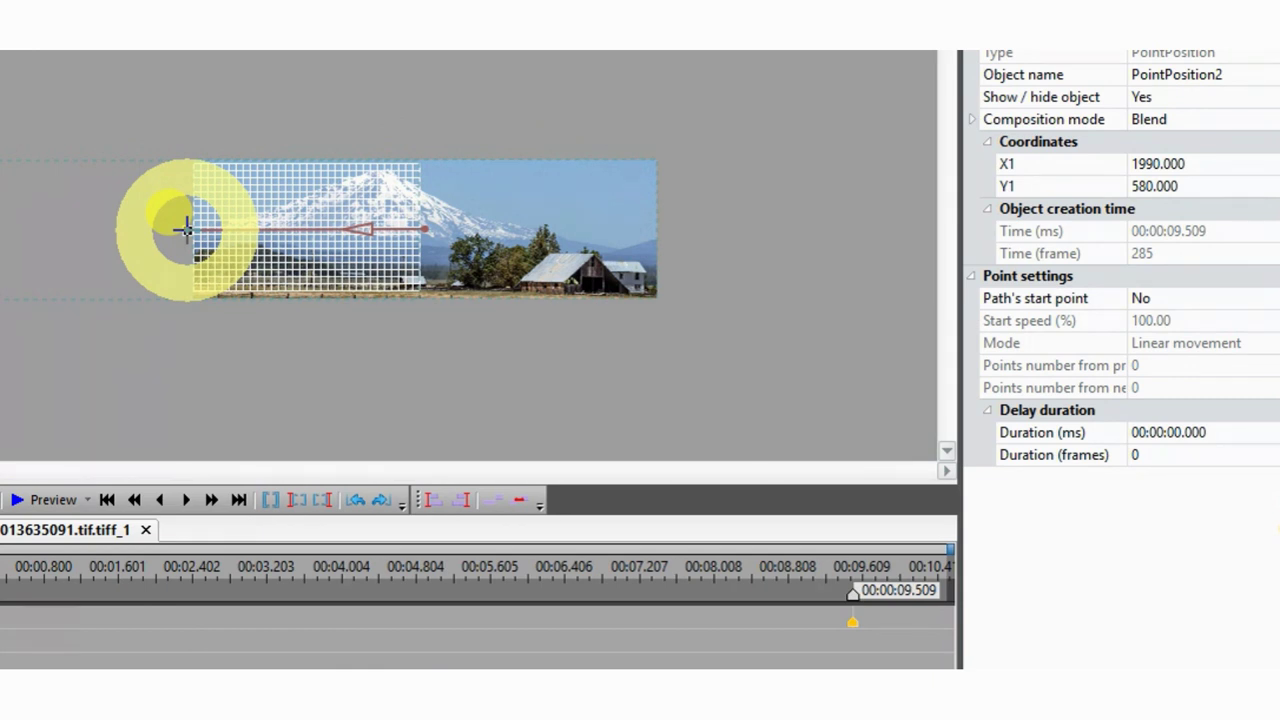
left_click_drag(188, 231, 189, 233)
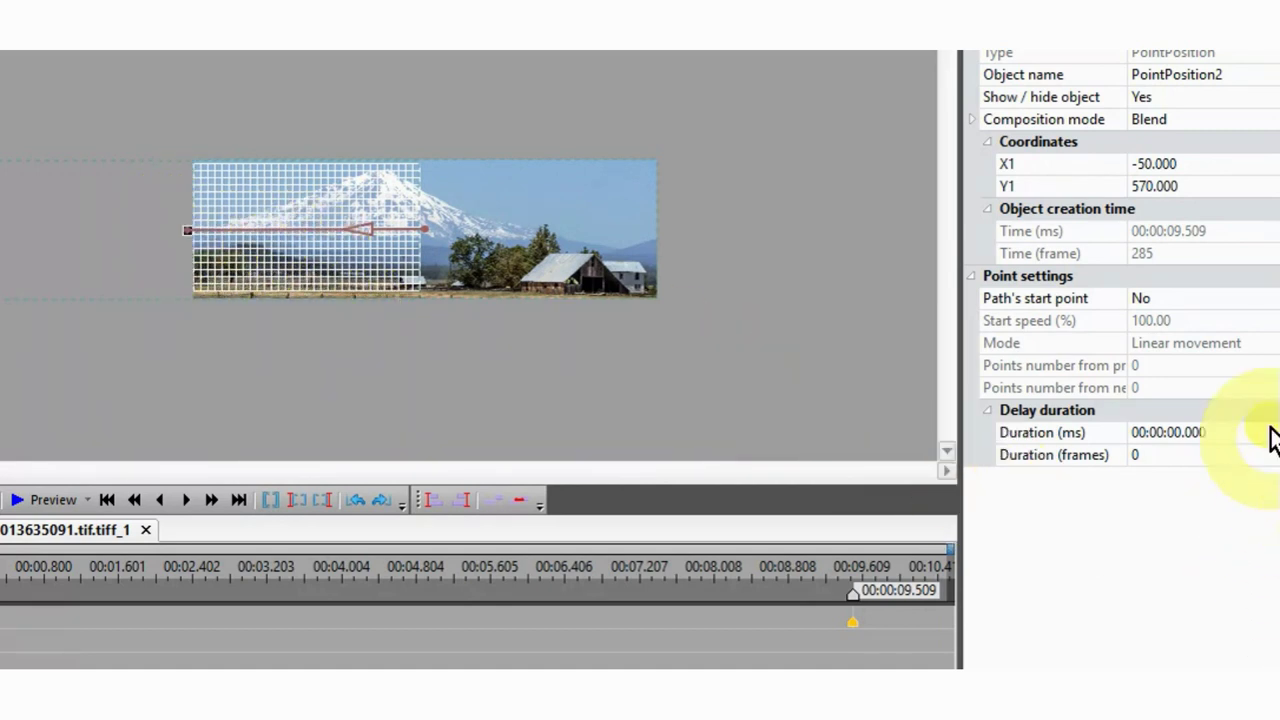
left_click(1270, 305)
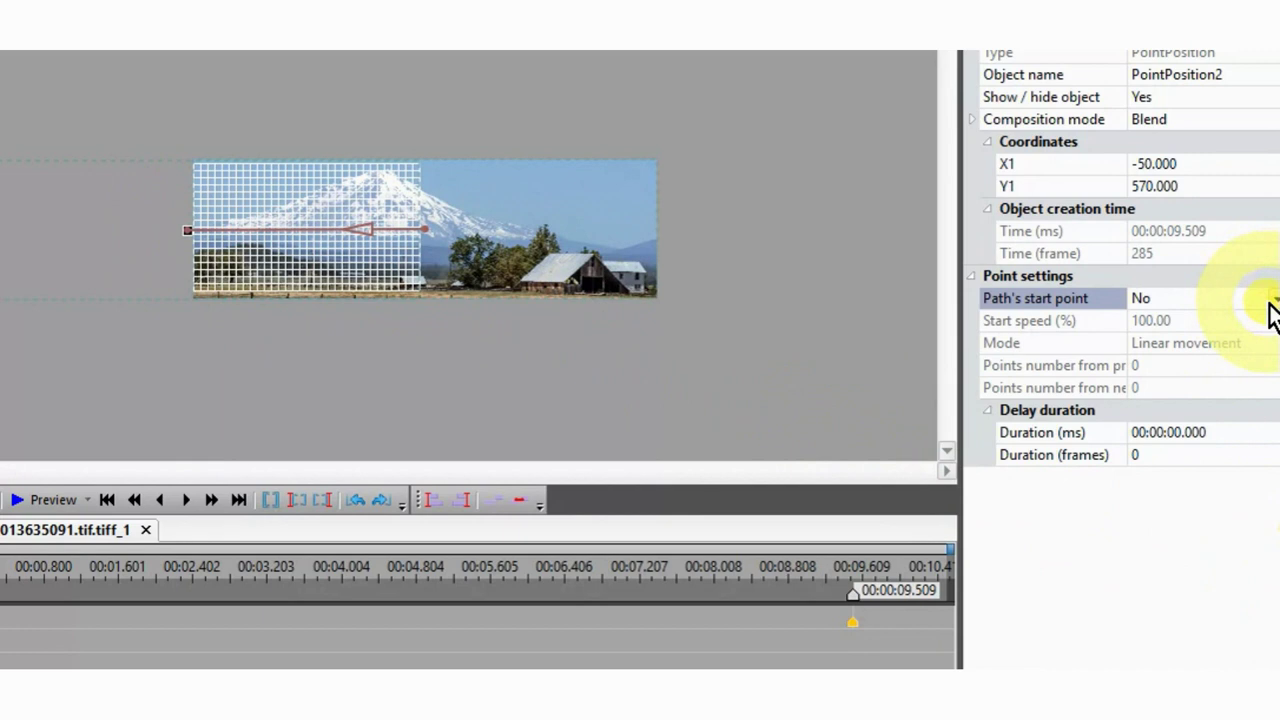
left_click(1275, 300)
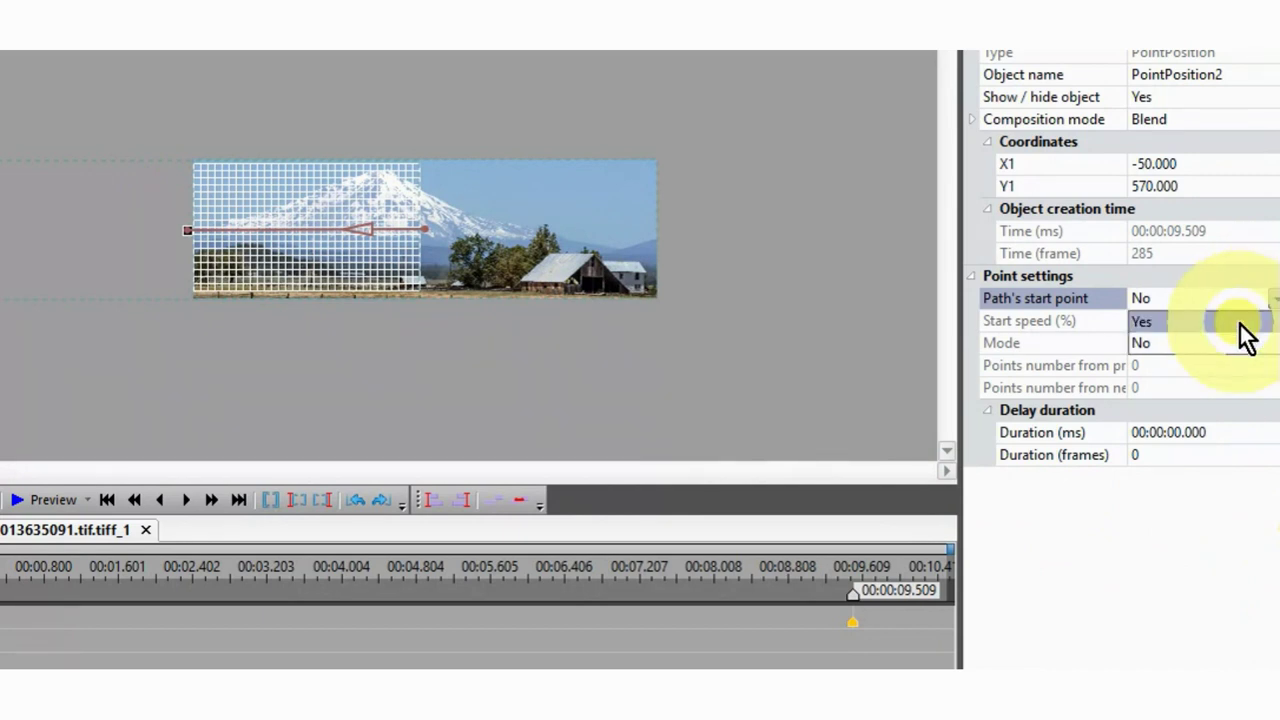
left_click(1240, 325)
Set the second point's time to frame 300.
left_click(1152, 253)
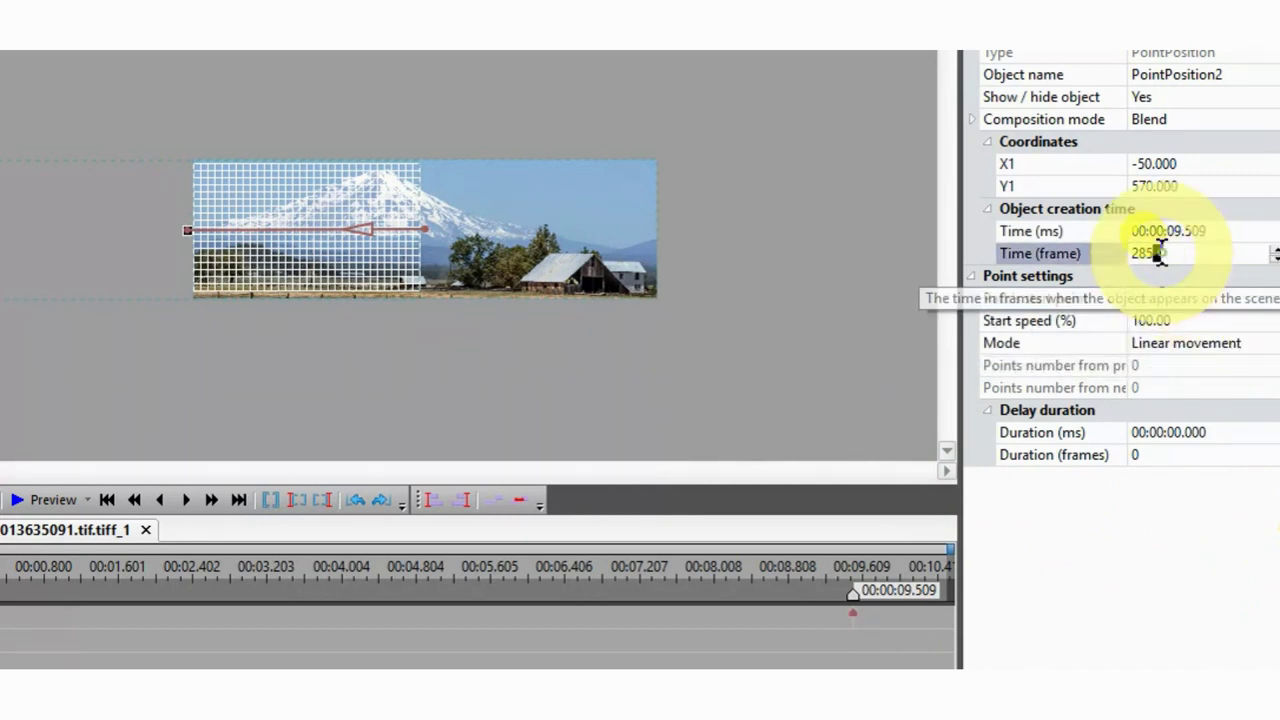
type("3")
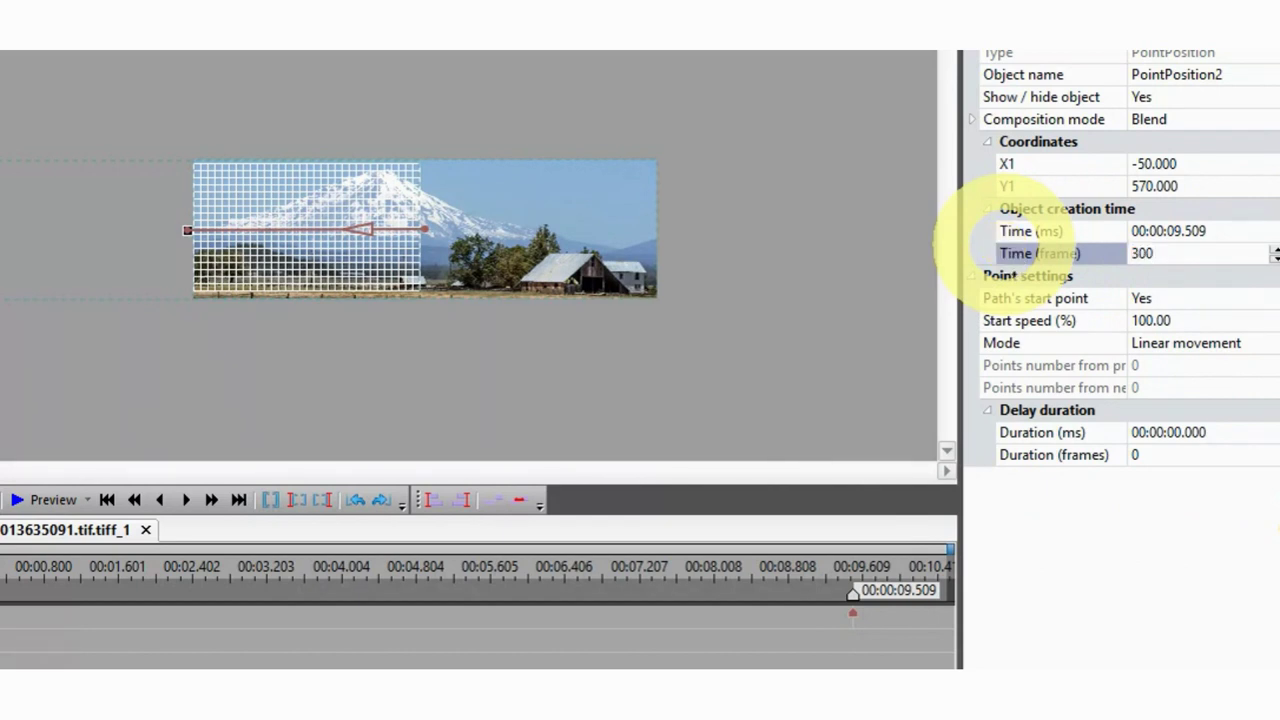
type("00")
left_click(495, 316)
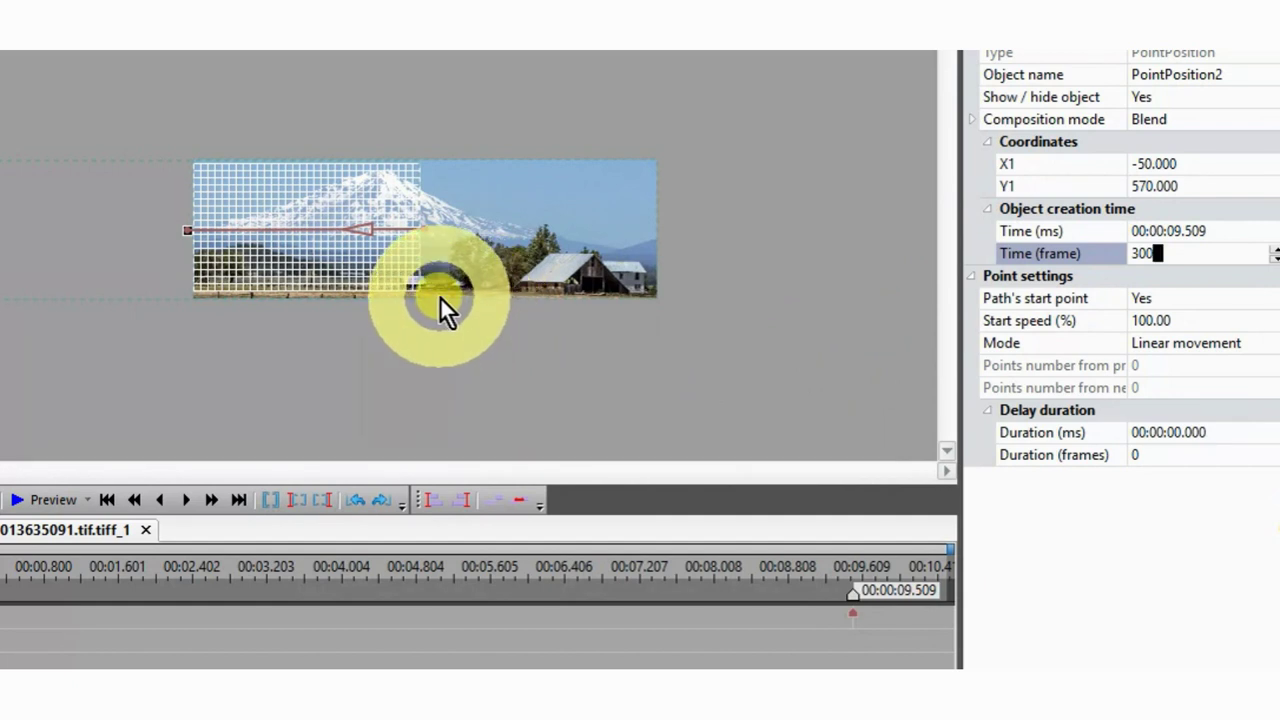
left_click(426, 230)
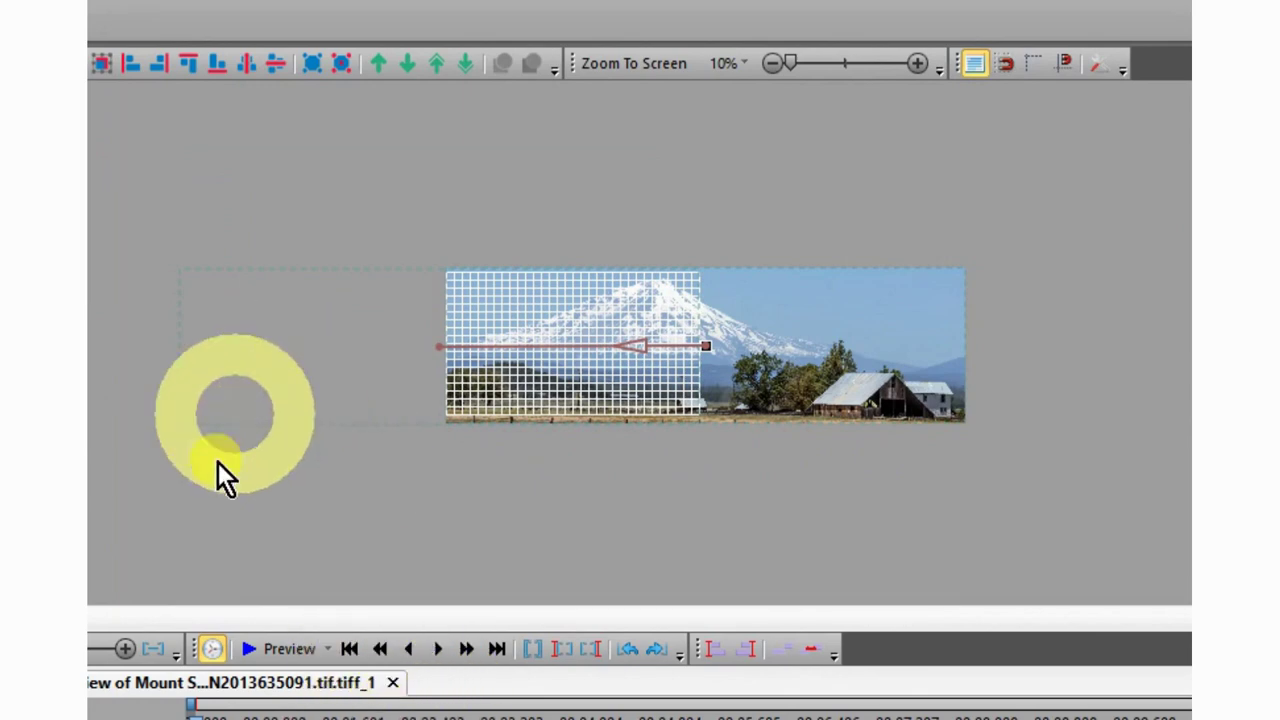
left_click(300, 648)
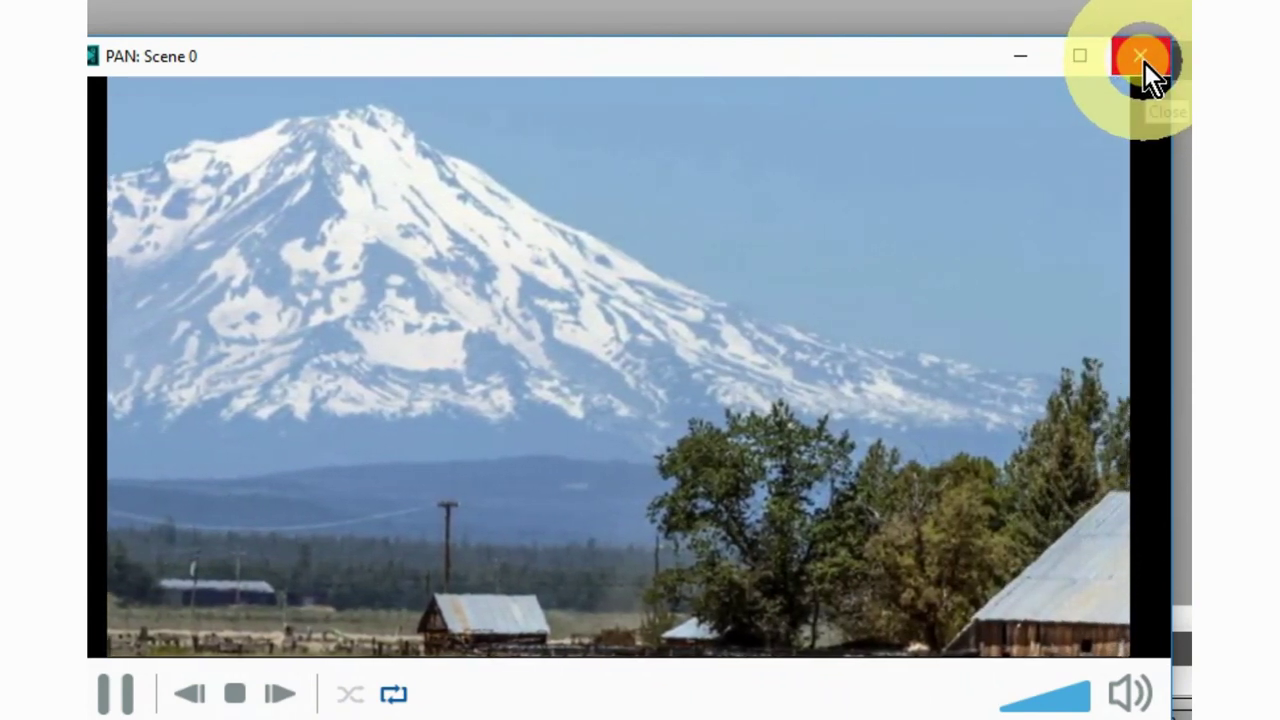
left_click(1143, 62)
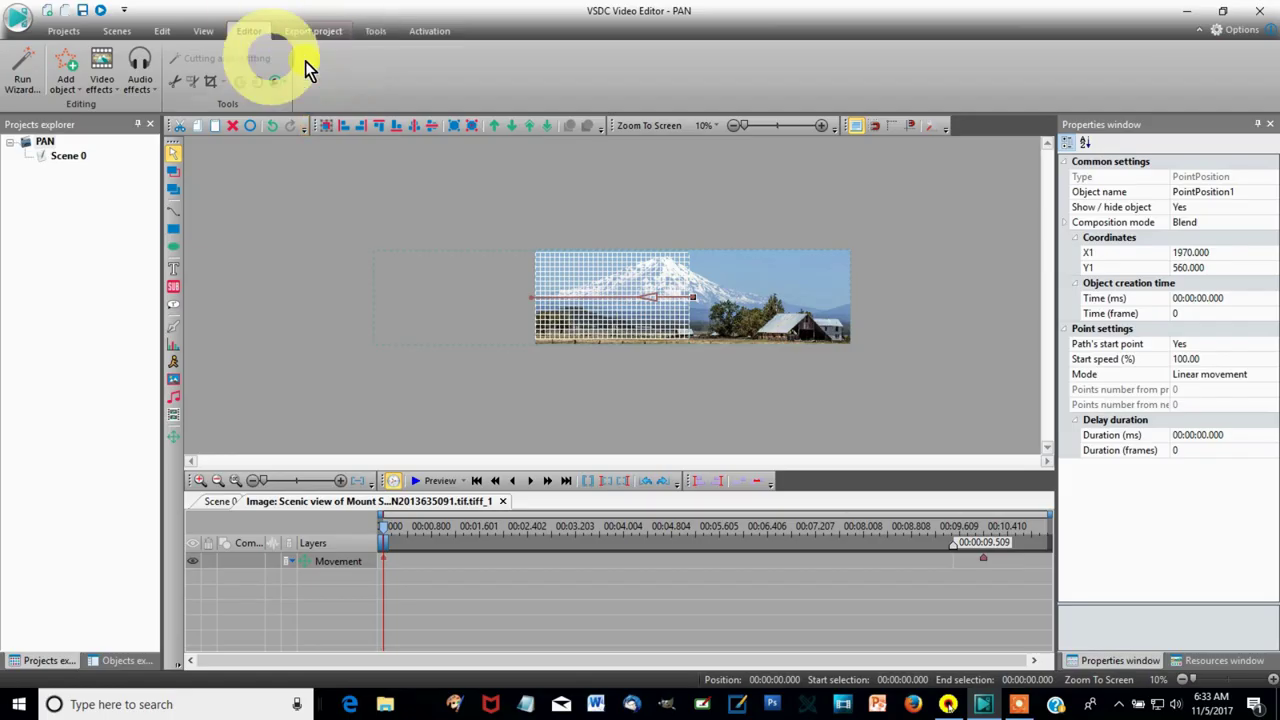
Export the project to WMV as PAN.wmv in the Desktop VSDC-Panorama folder.
left_click(311, 31)
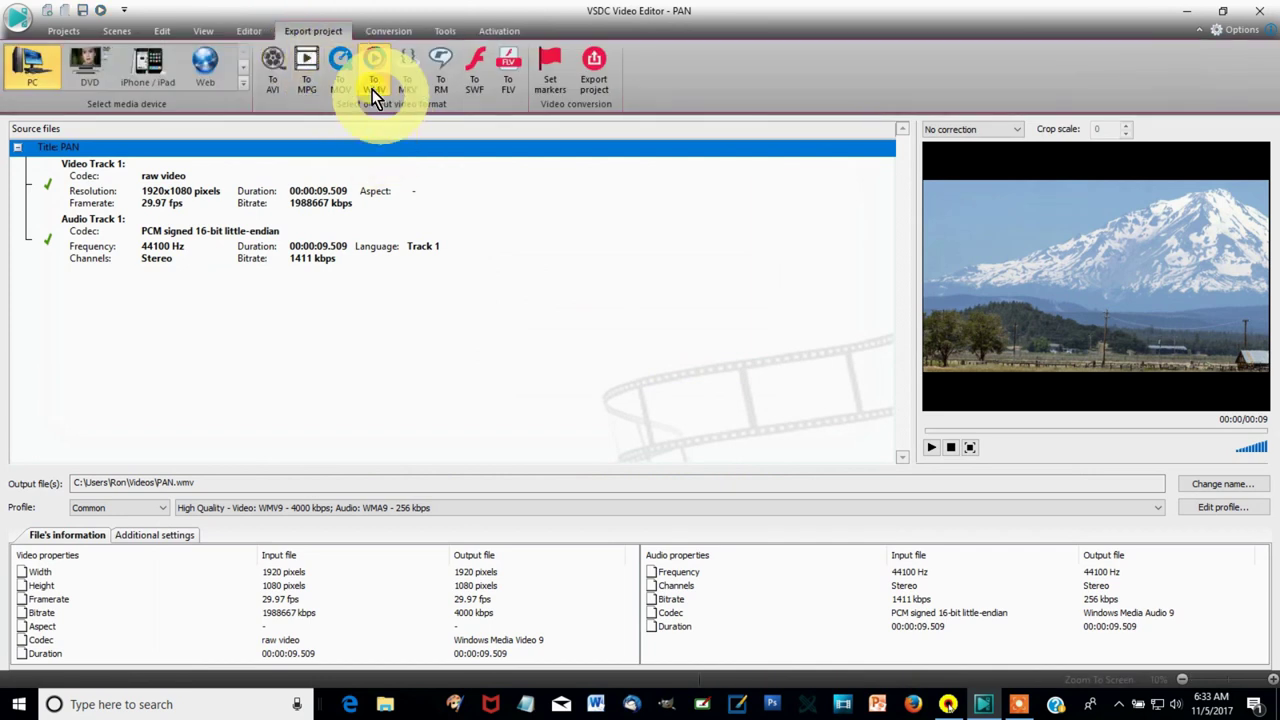
left_click(372, 86)
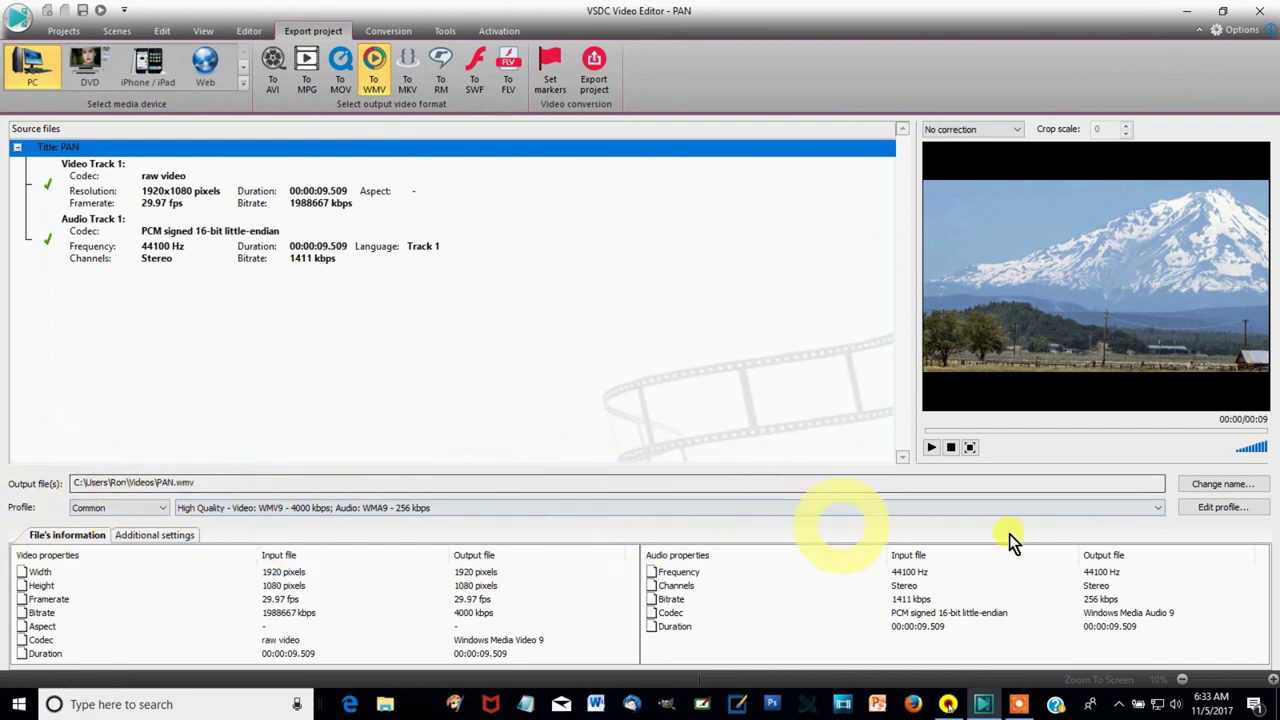
left_click(1219, 484)
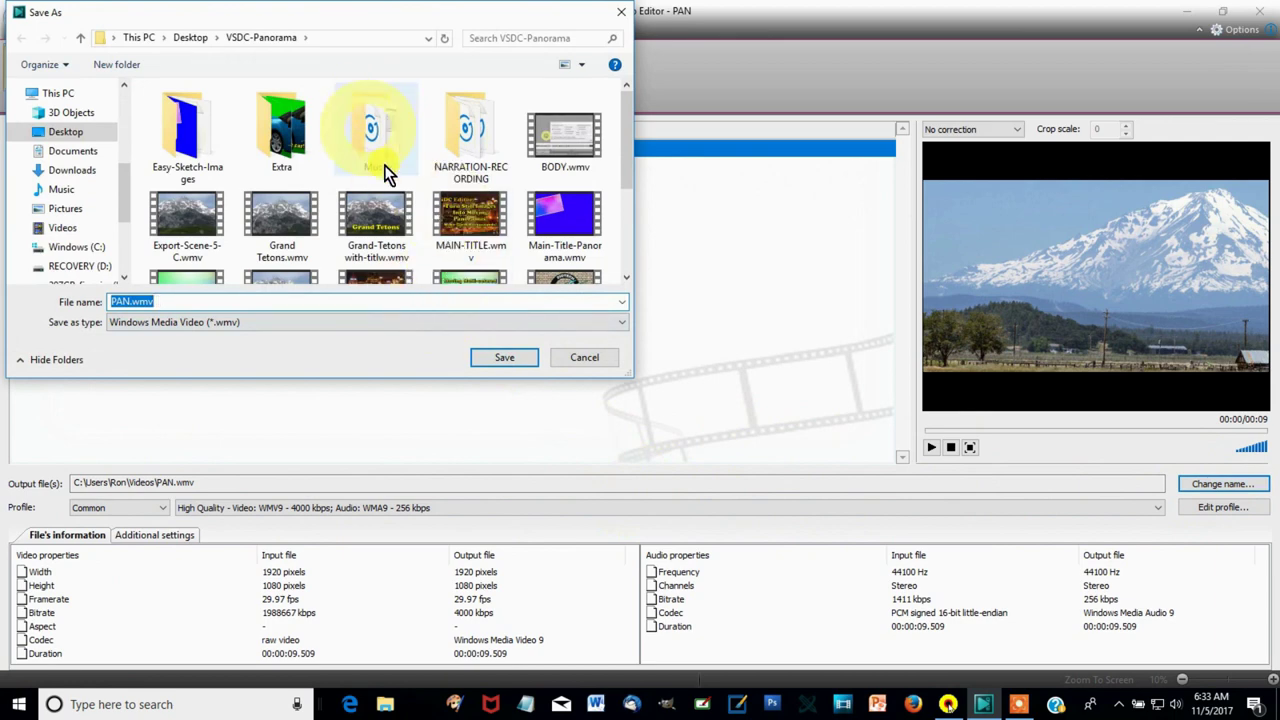
mouse_move(627, 173)
left_mouse_down()
mouse_move(622, 246)
mouse_move(606, 147)
left_mouse_up()
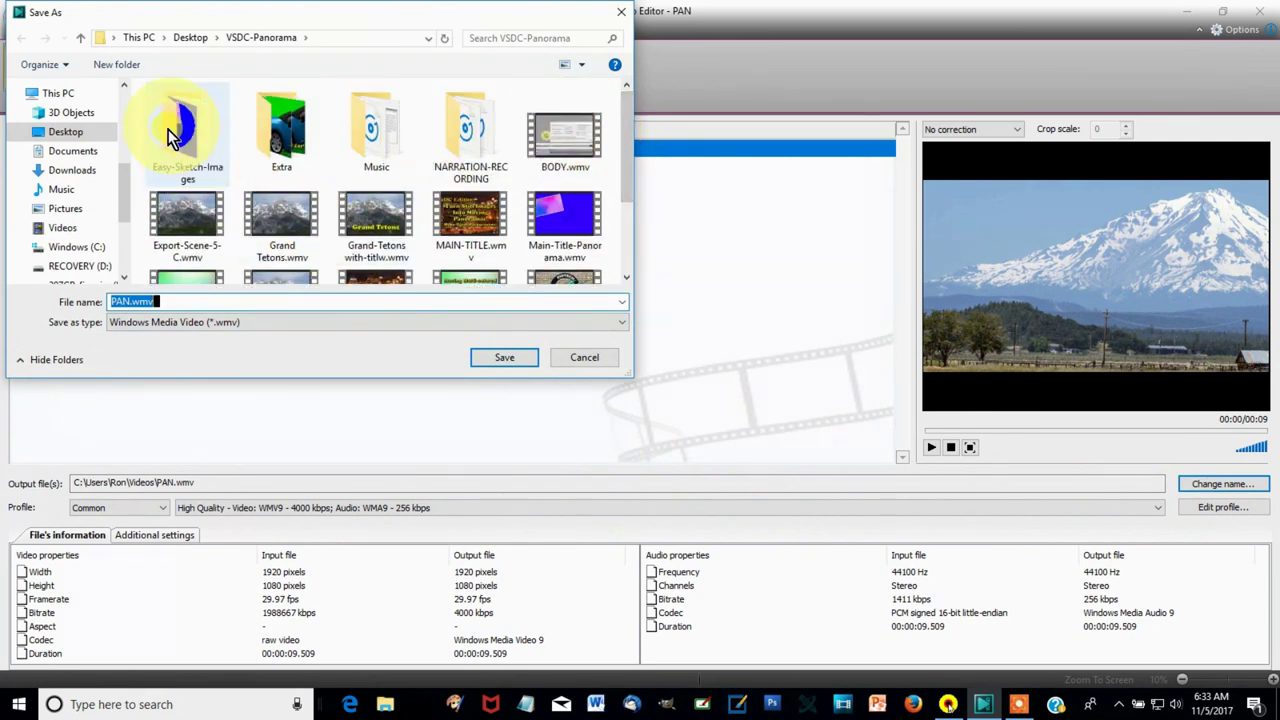
left_click(500, 362)
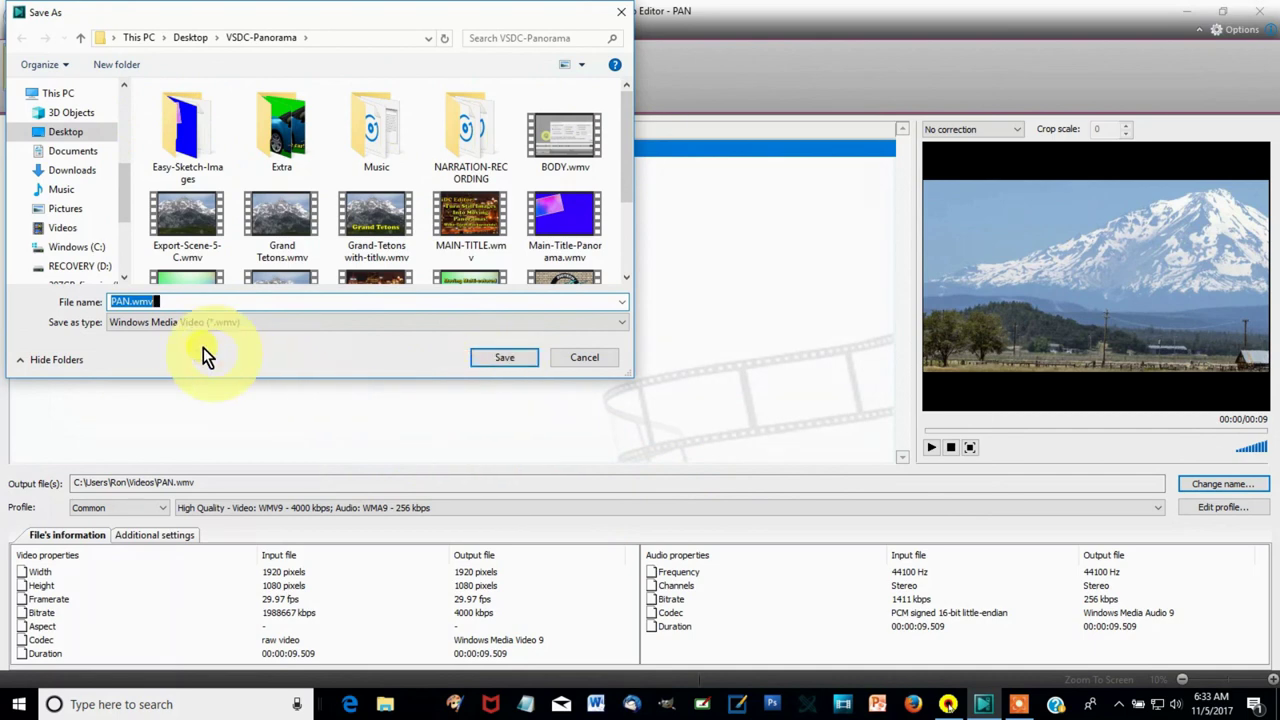
left_click(500, 362)
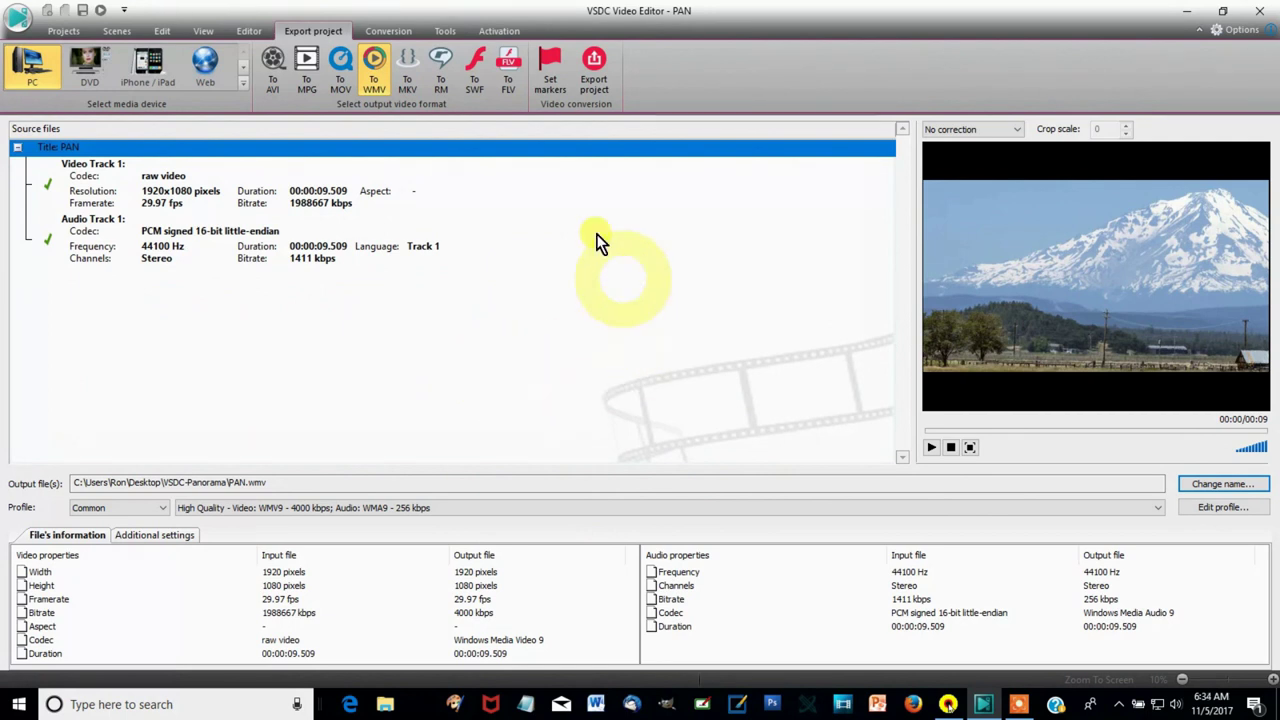
left_click(594, 72)
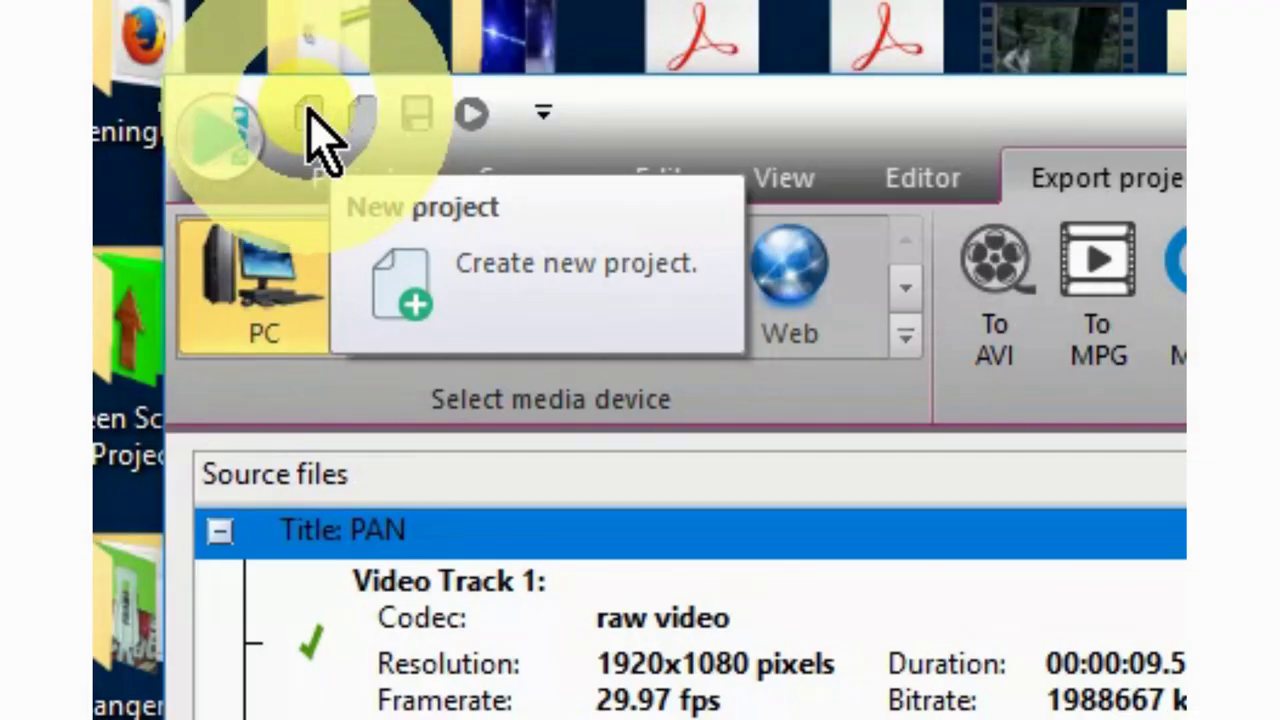
left_click(310, 122)
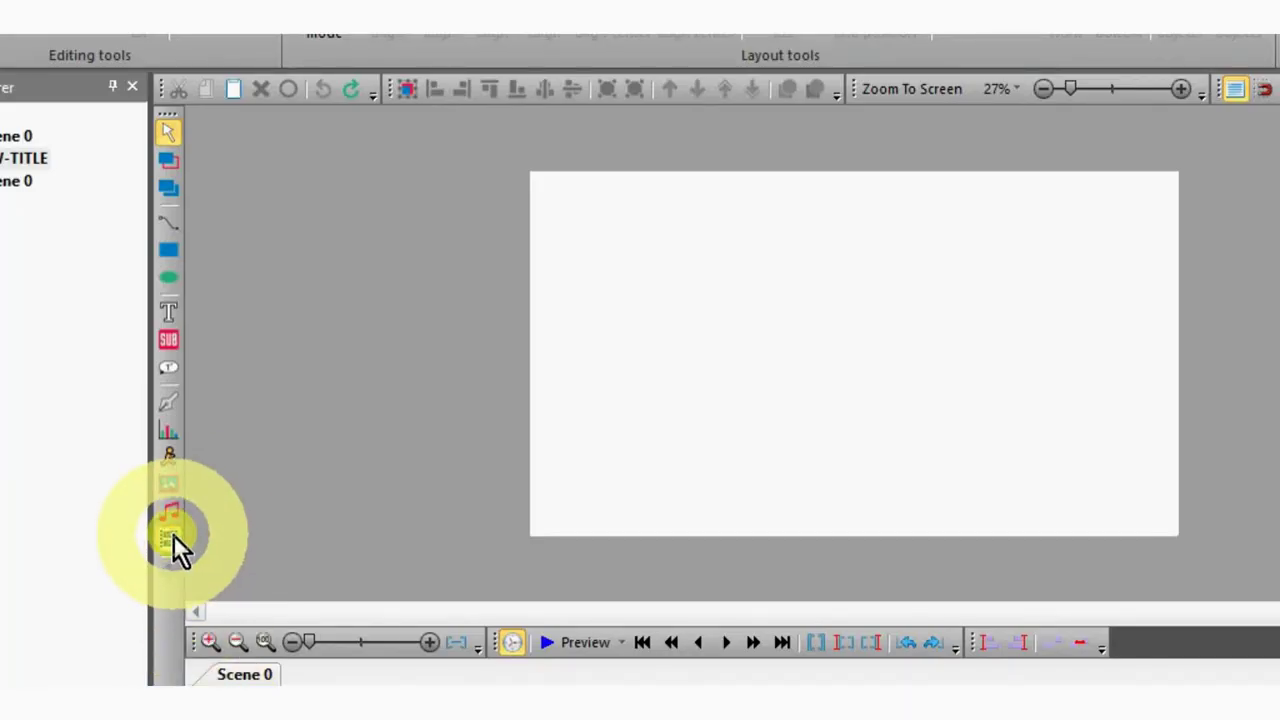
Import PAN.wmv into the new project with default placement and finish the project settings.
left_click(172, 537)
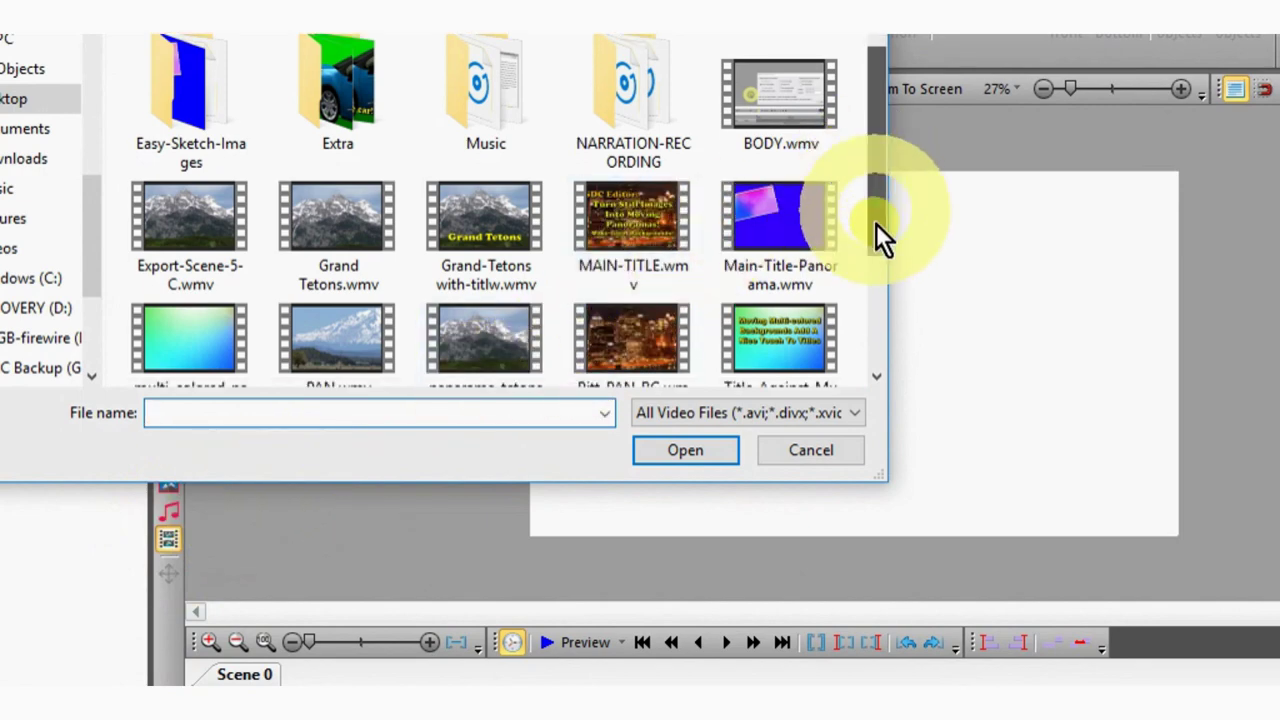
left_click_drag(876, 223, 874, 268)
left_click(322, 222)
left_click(668, 457)
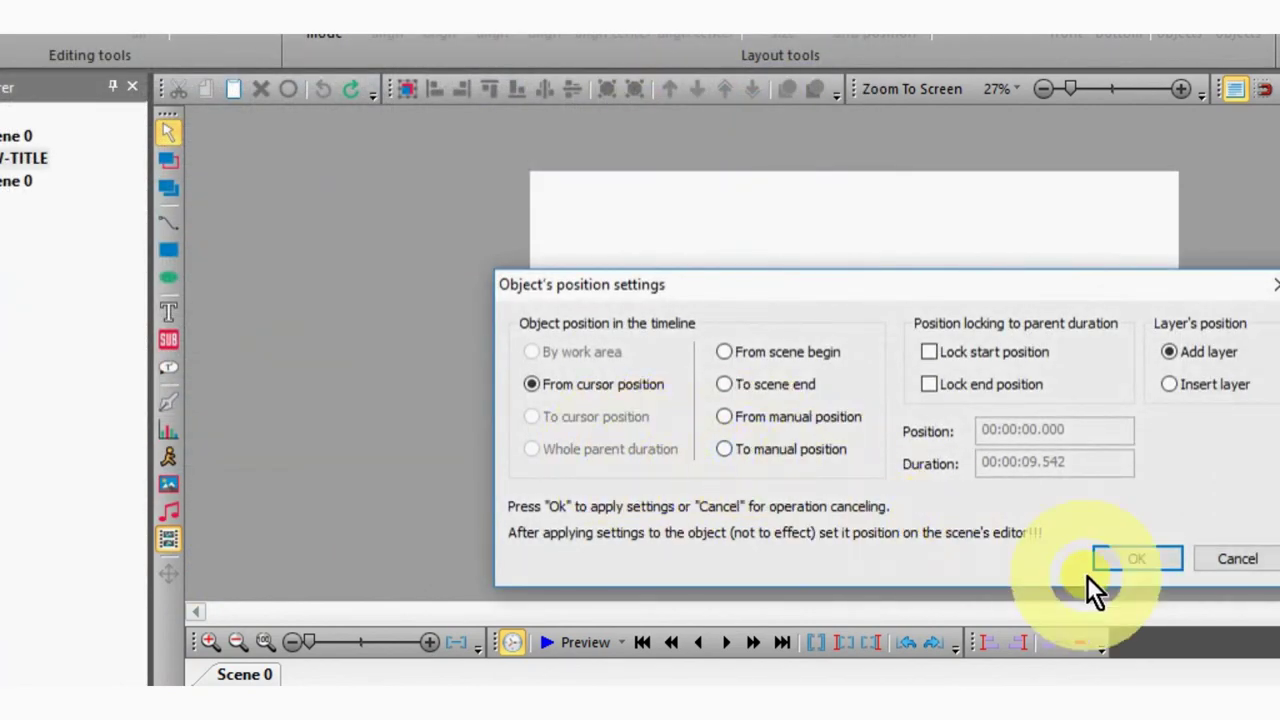
left_click(1125, 565)
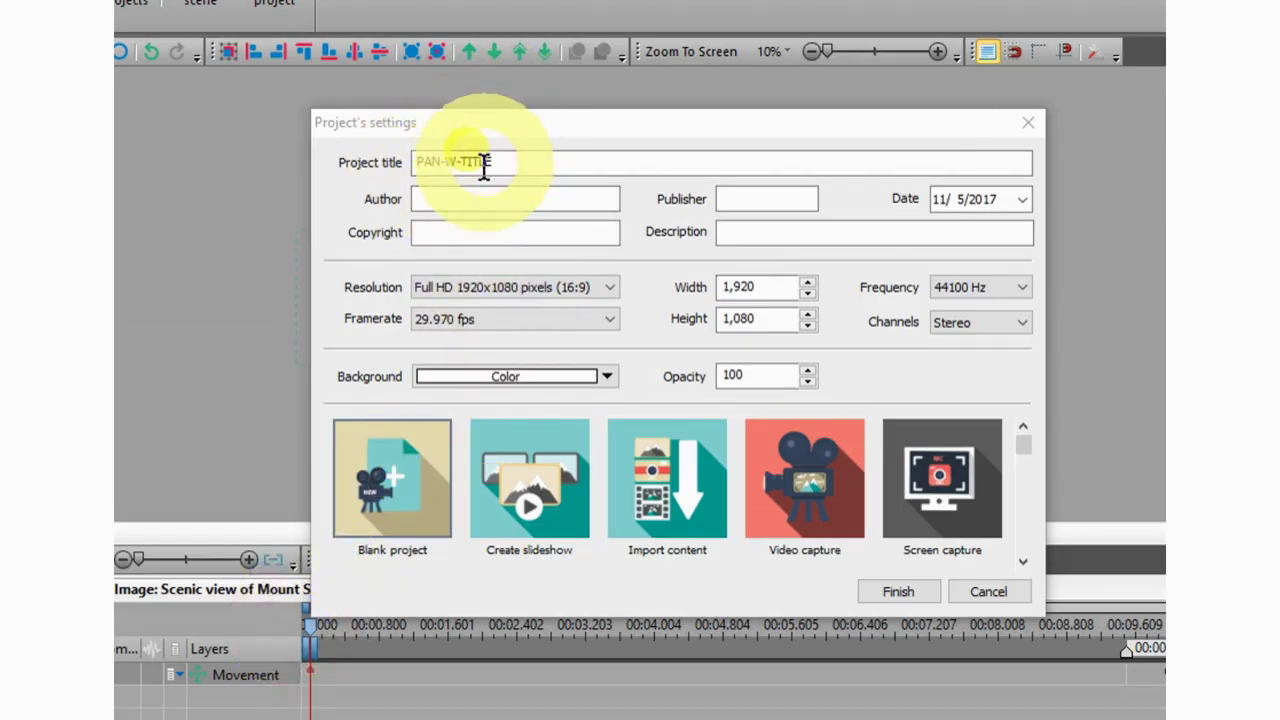
left_click(899, 592)
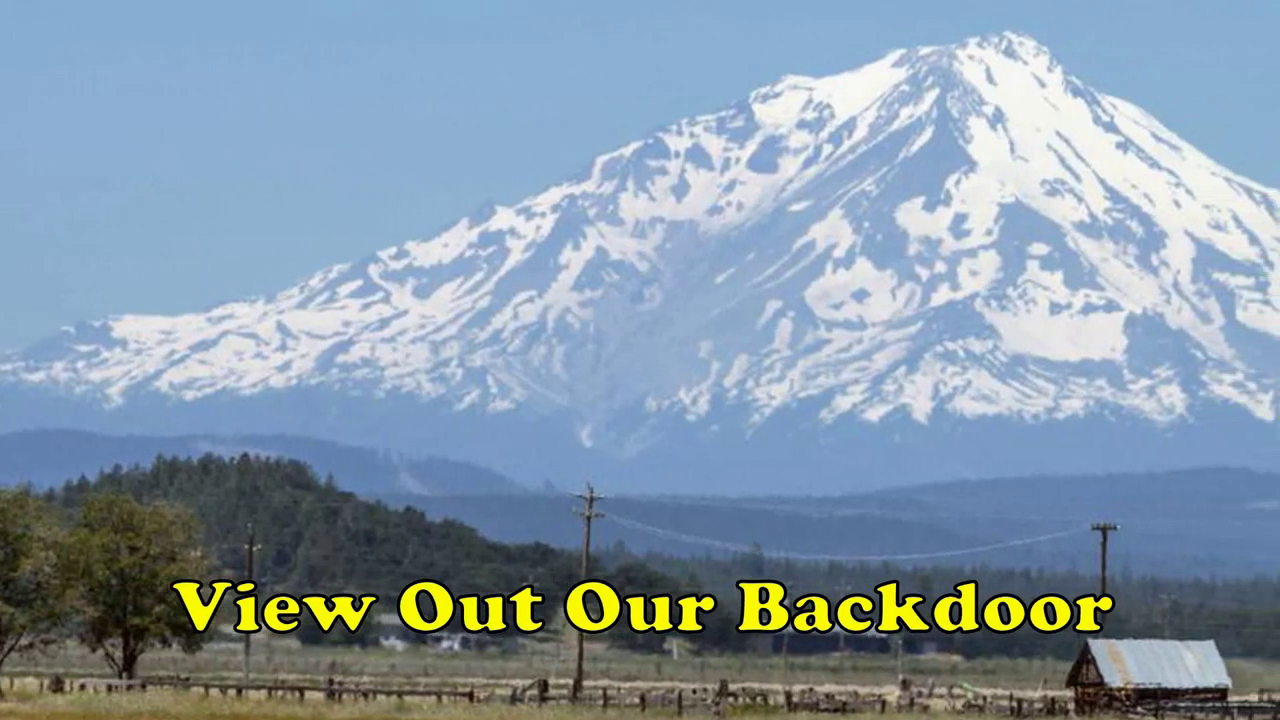